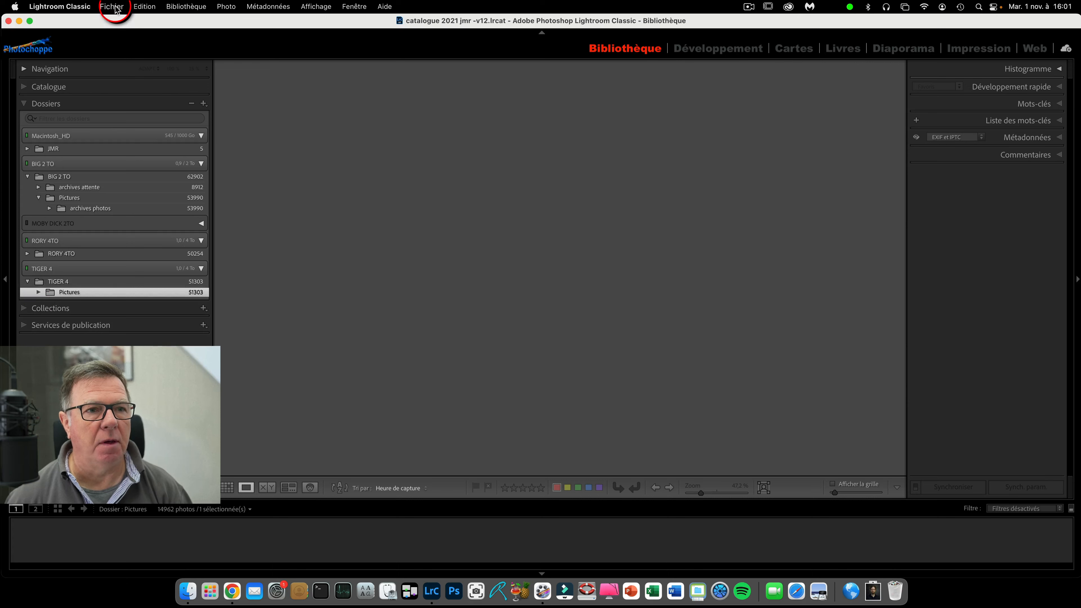
Create a new catalogue named DEMO CATALOG PHOTOCHOPPE in the Images folder
left_click(113, 7)
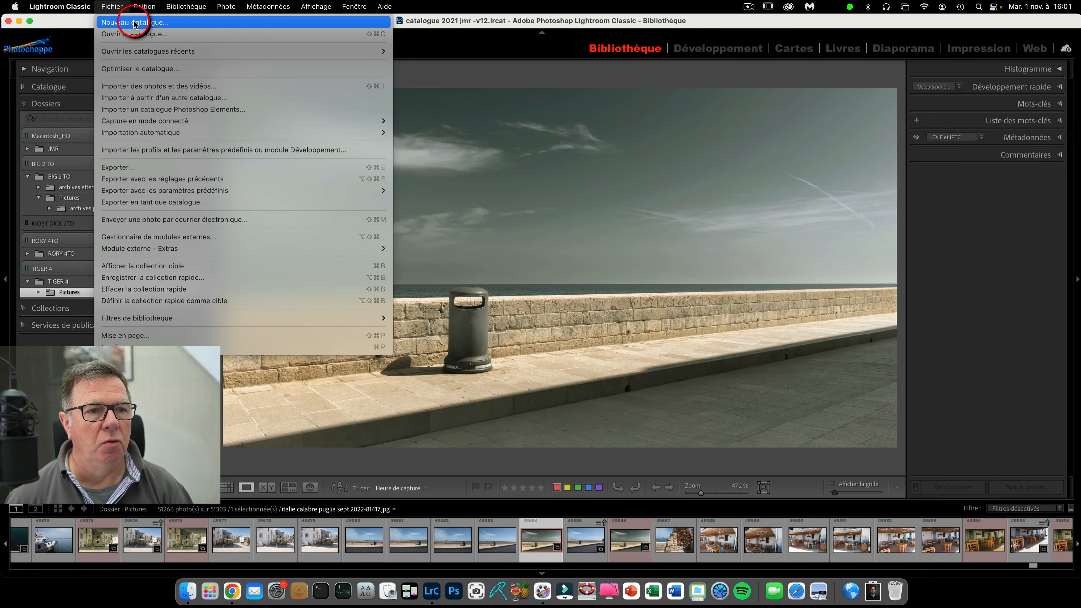
left_click(322, 77)
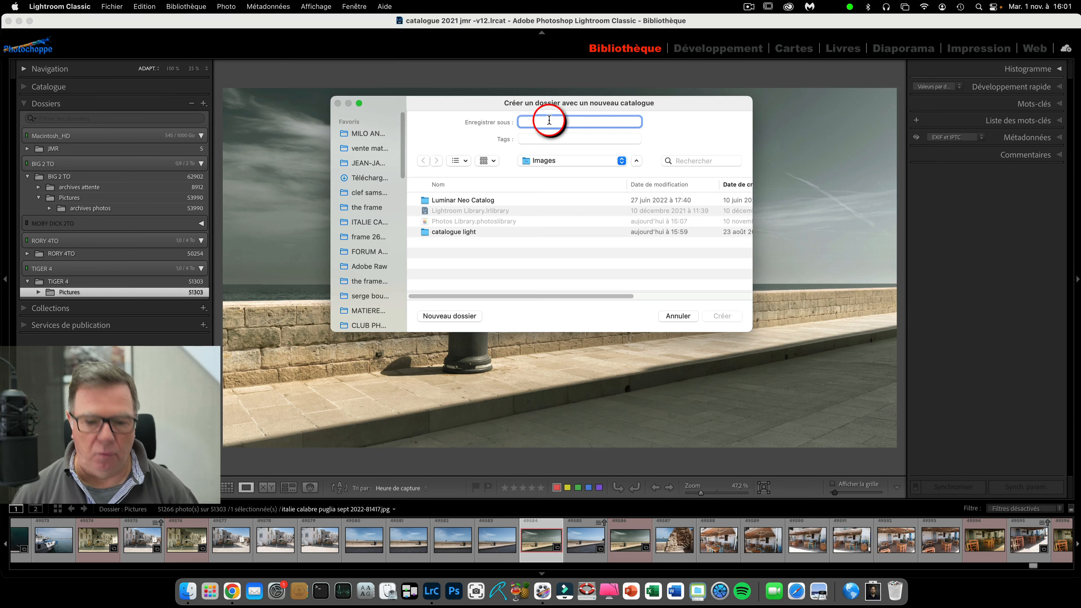
type("DEMO")
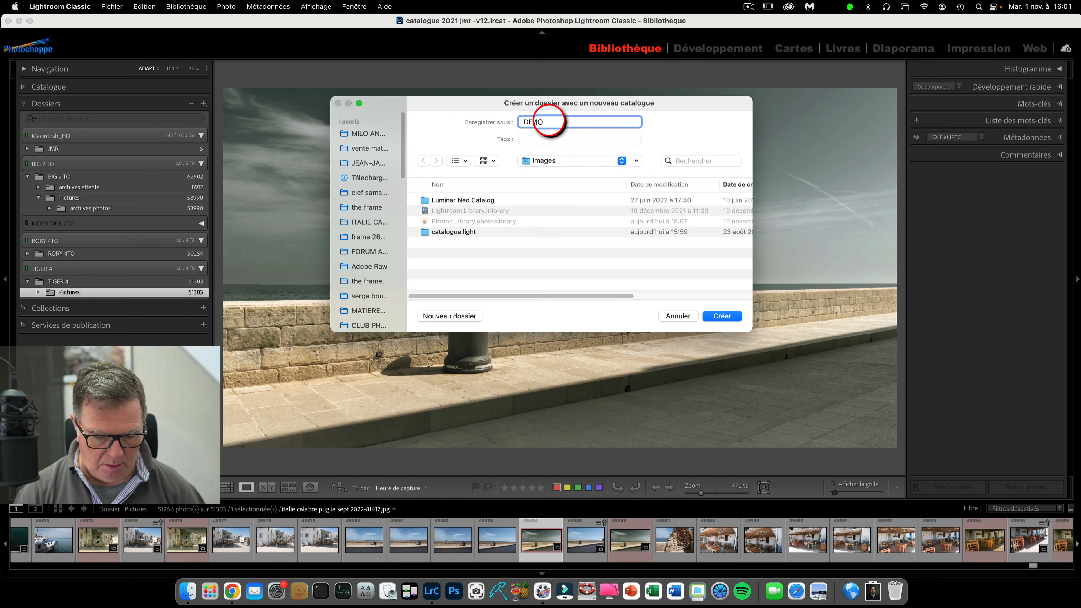
type(" CATALO")
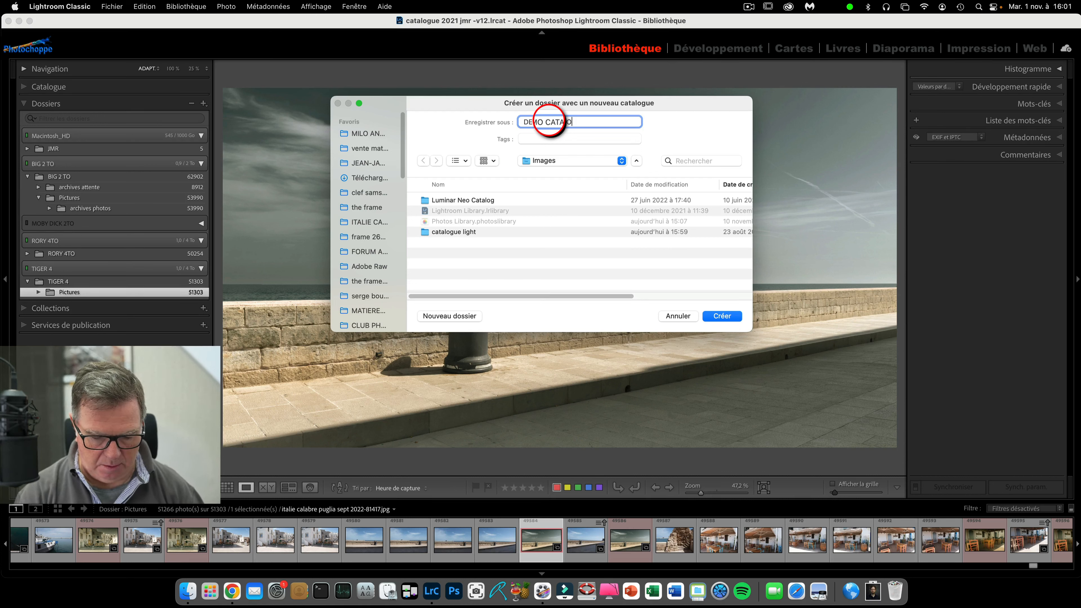
type("G PHOTOCH")
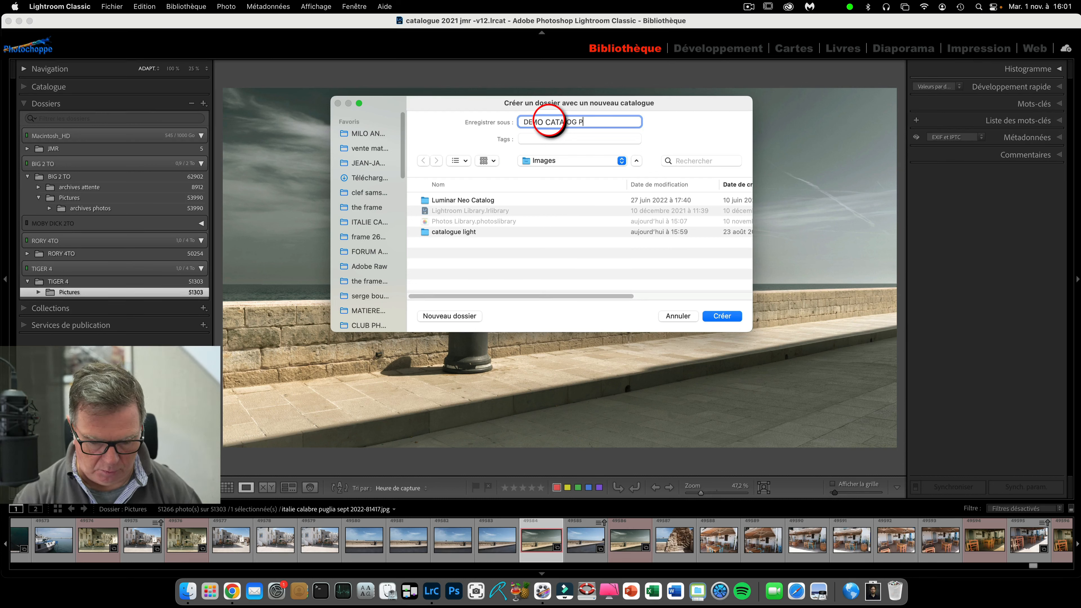
type("OPPE")
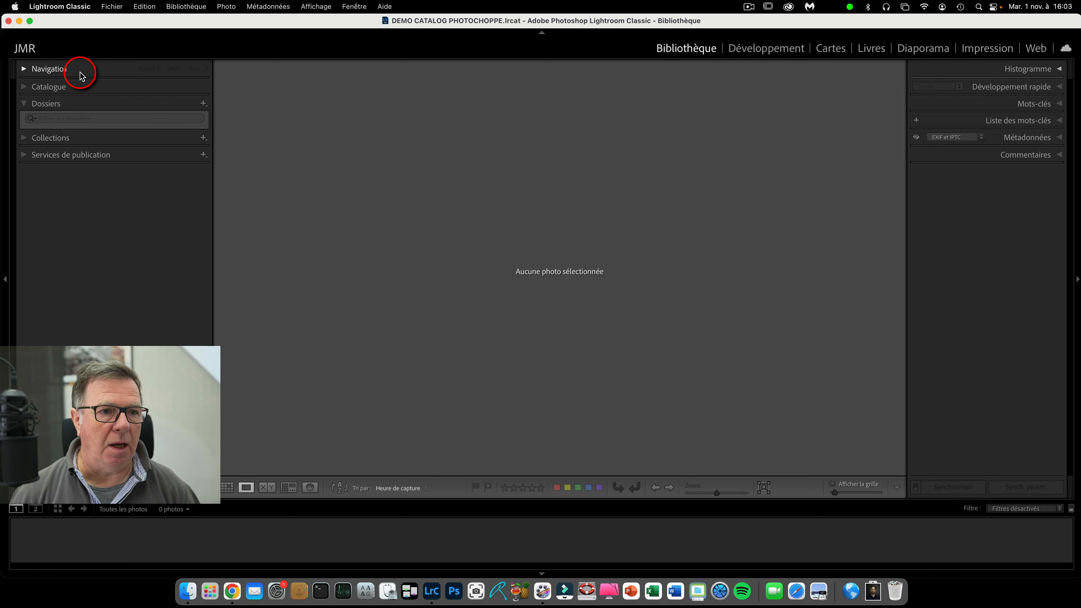
left_click(24, 71)
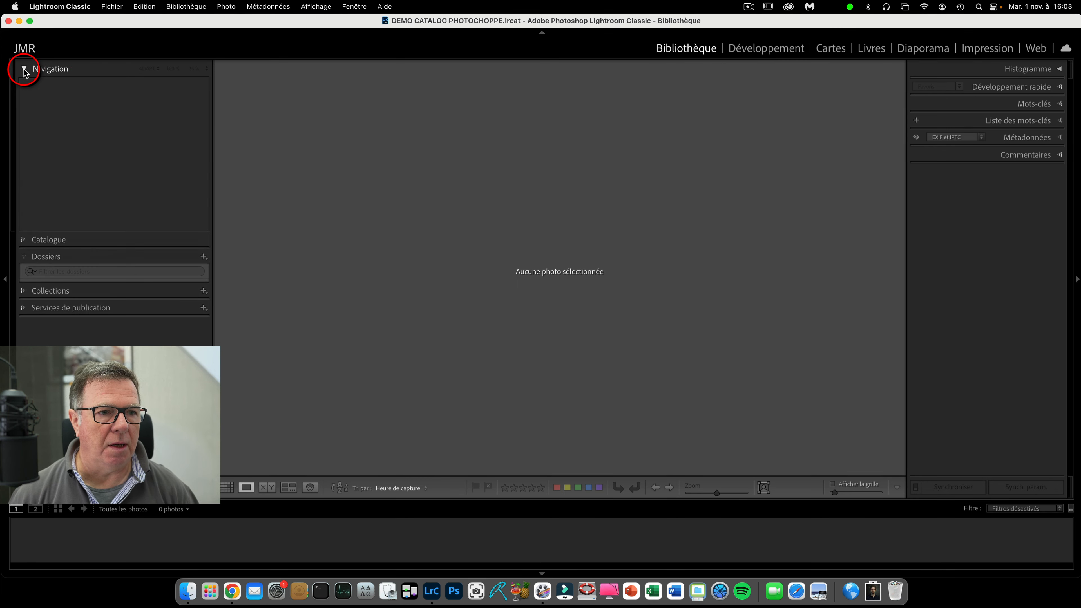
left_click(24, 71)
left_click(24, 87)
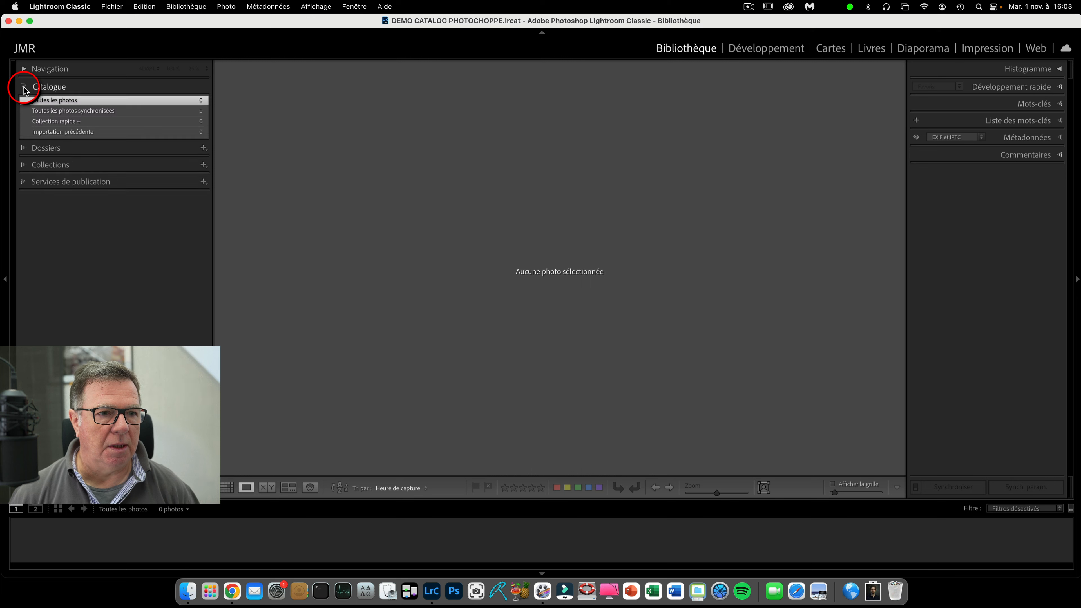
left_click(24, 88)
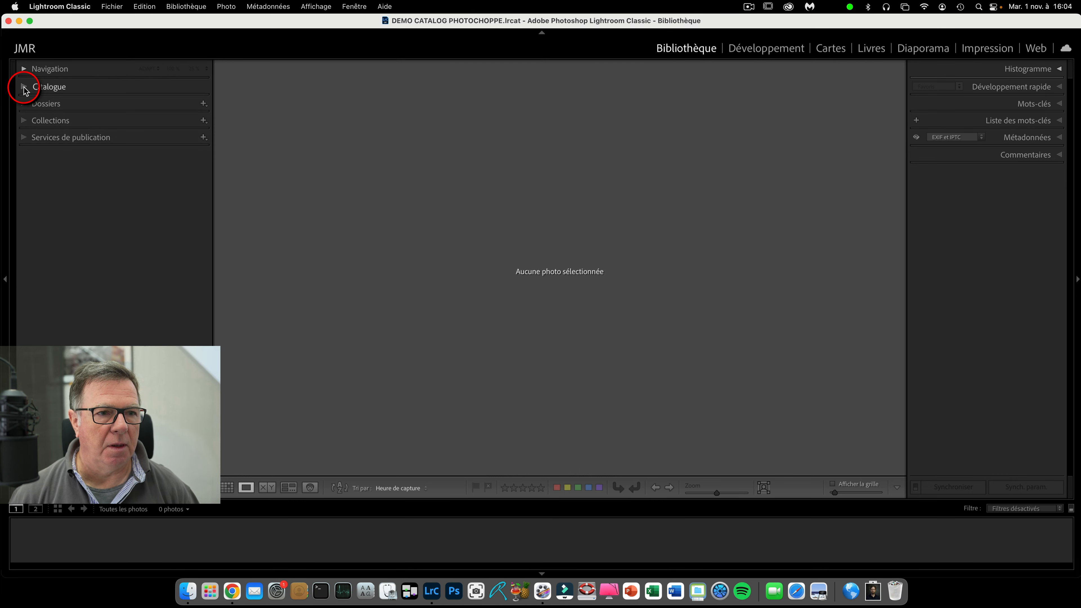
Add the folder "the frame" from the ITALIE CALABRE PUGLIA SEPT 2022 folder to the catalogue's folders
left_click(24, 105)
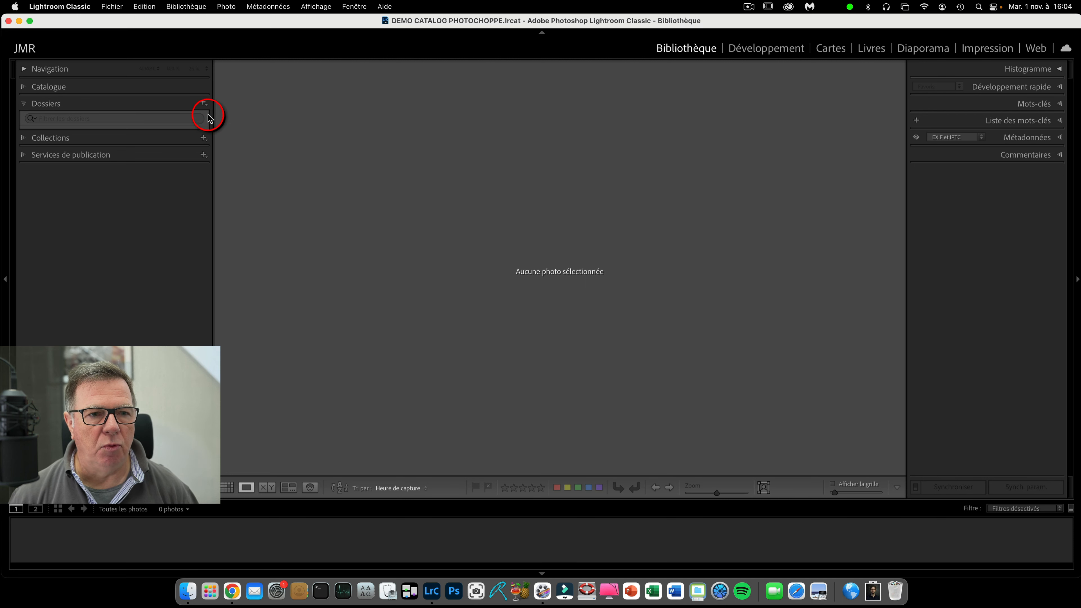
left_click(203, 104)
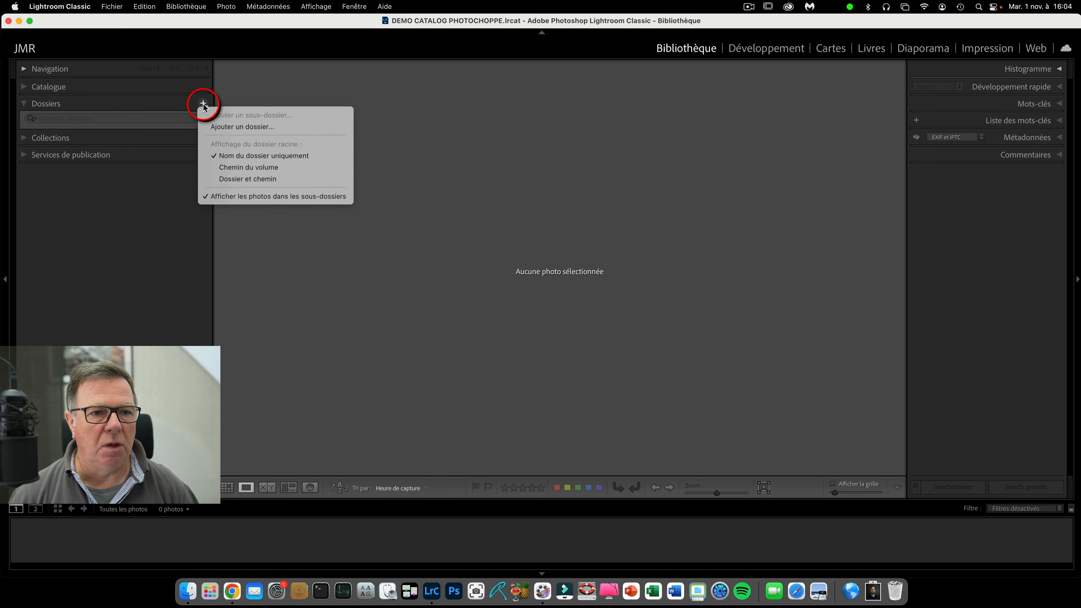
left_click(239, 128)
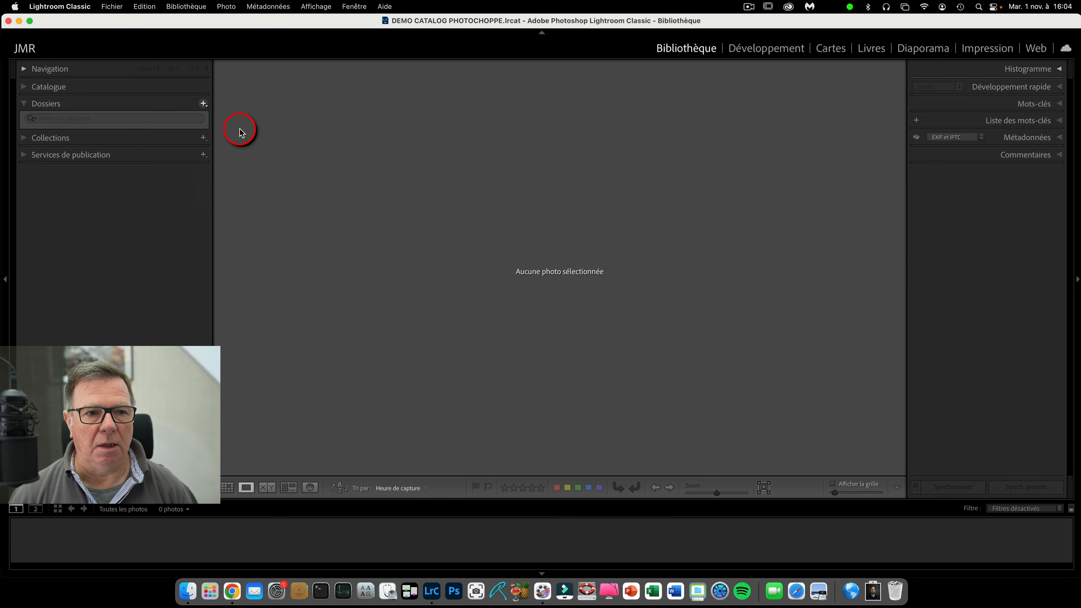
scroll(231, 218, "down", 3)
scroll(231, 219, "up", 3)
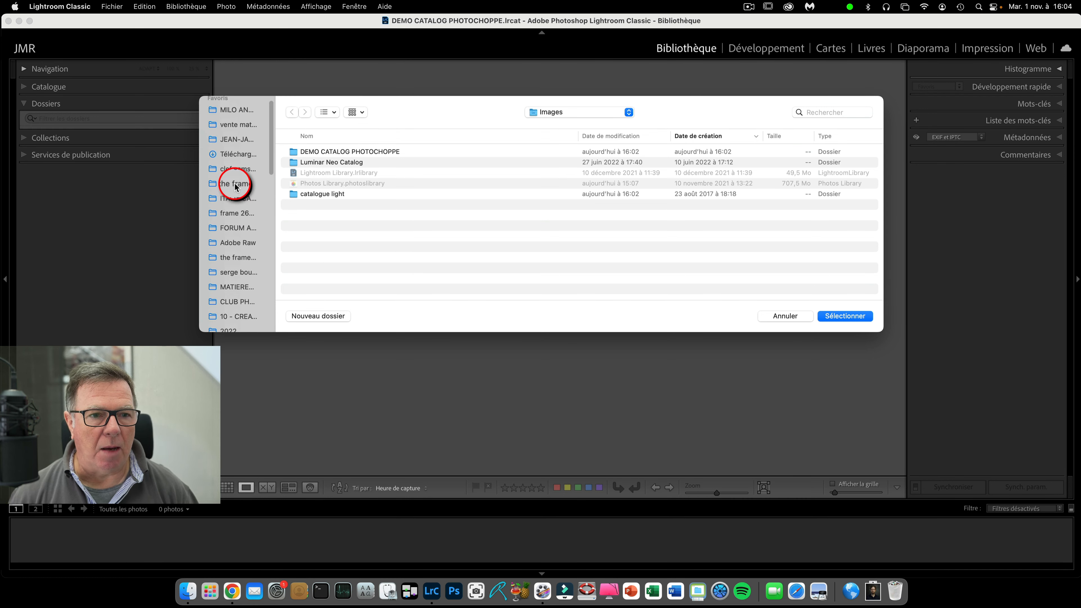
scroll(230, 195, "down", 6)
scroll(230, 195, "down", 3)
scroll(230, 195, "up", 5)
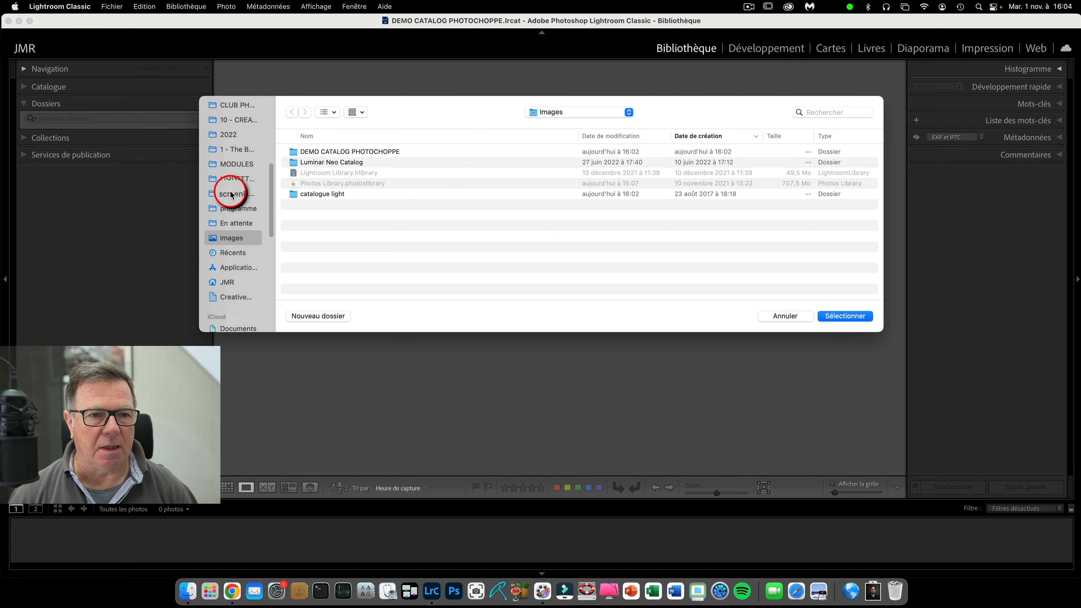
scroll(230, 195, "up", 3)
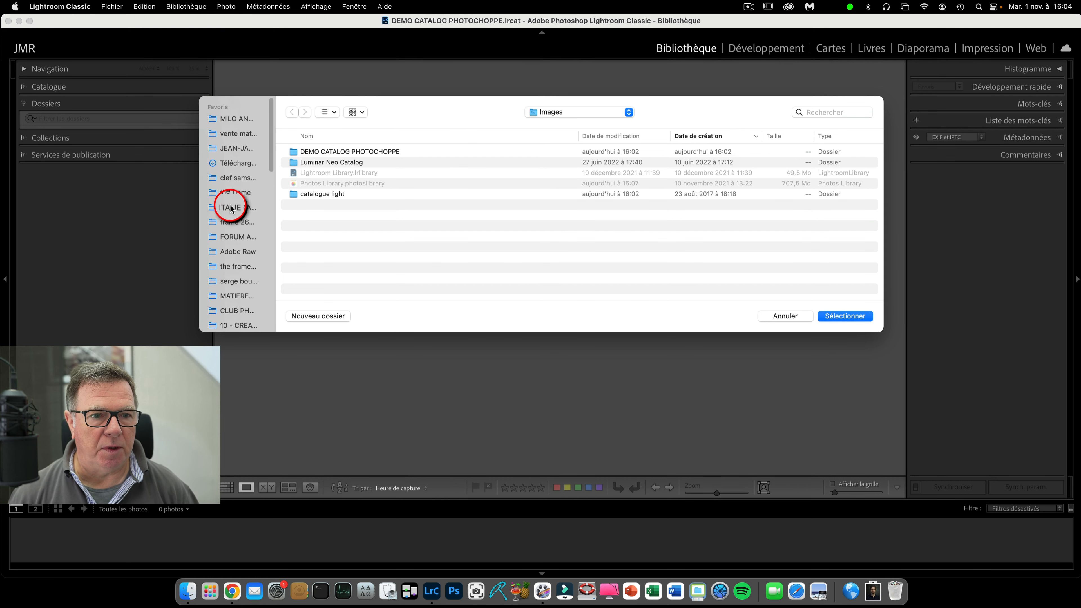
left_click(233, 162)
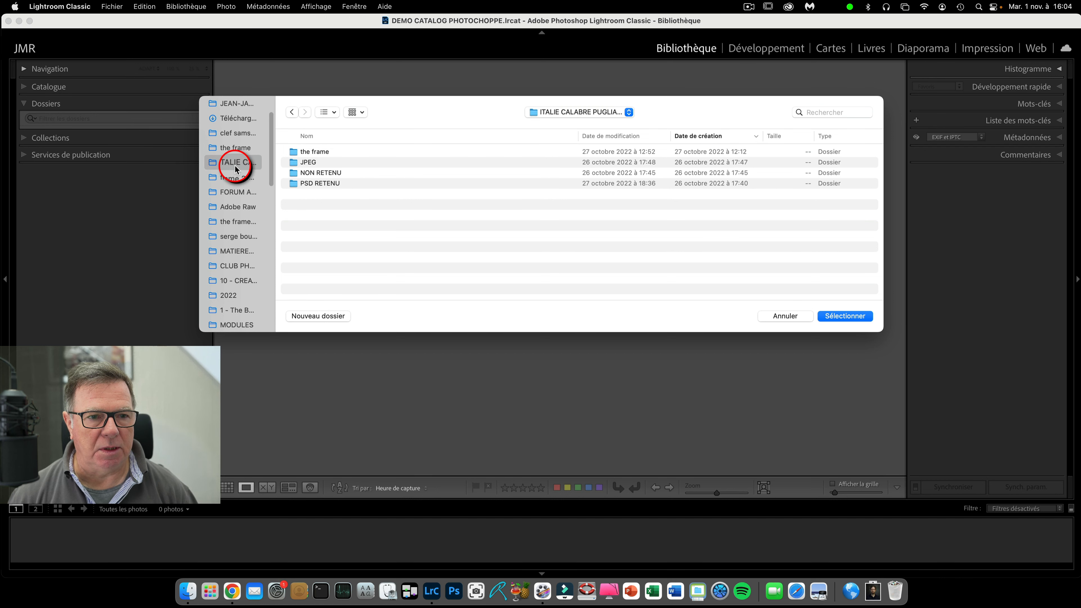
left_click(305, 152)
left_click(856, 318)
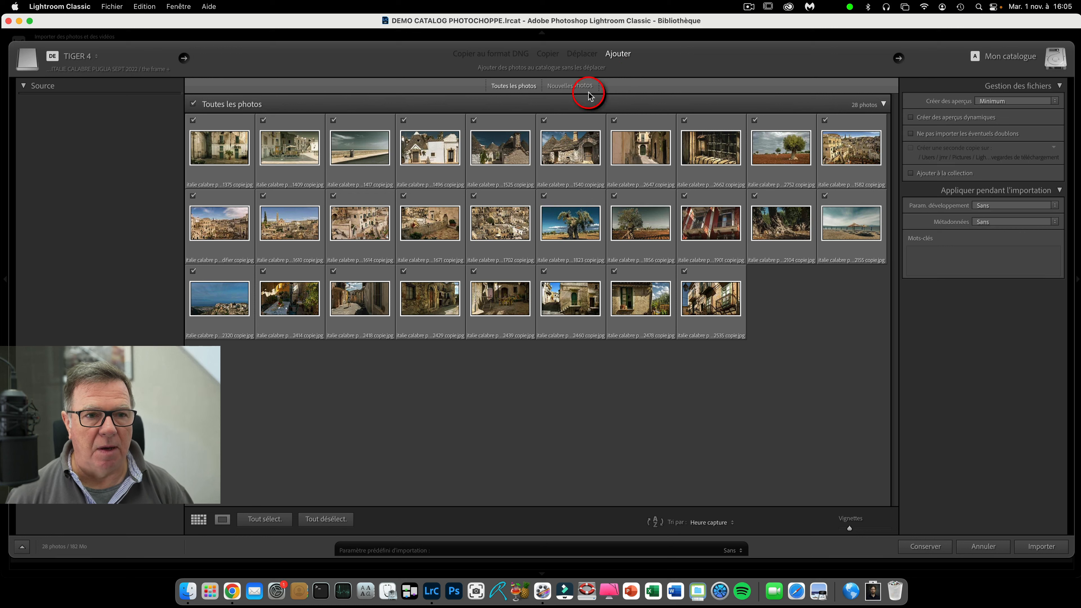
Exclude all photos from the import, and include only the second to fifth of the first row and third to fifth of the second
left_click(192, 106)
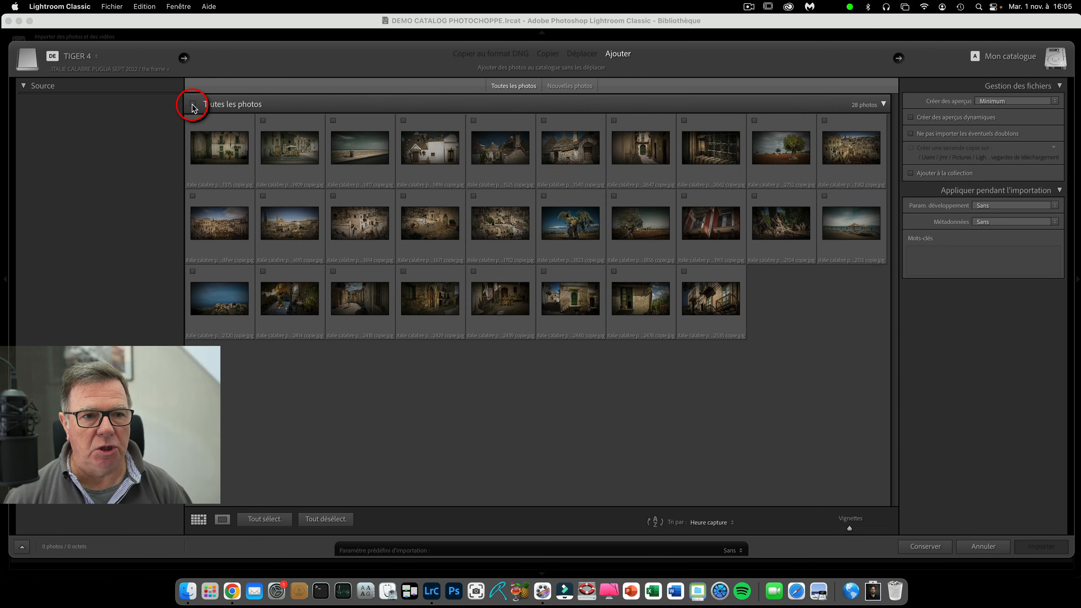
left_click(193, 105)
left_click(192, 105)
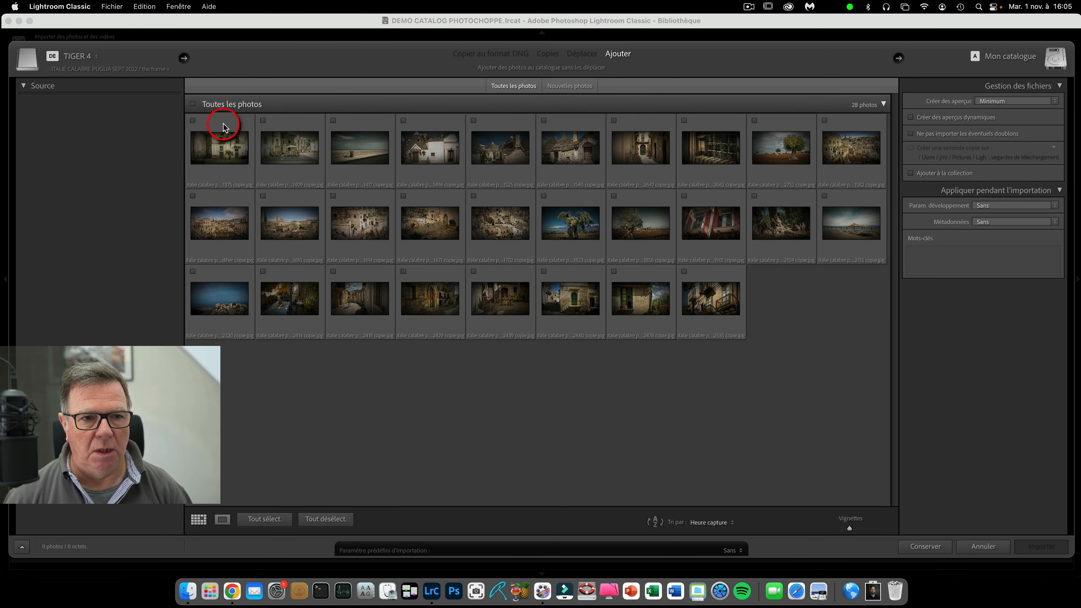
left_click(263, 121)
left_click(333, 196)
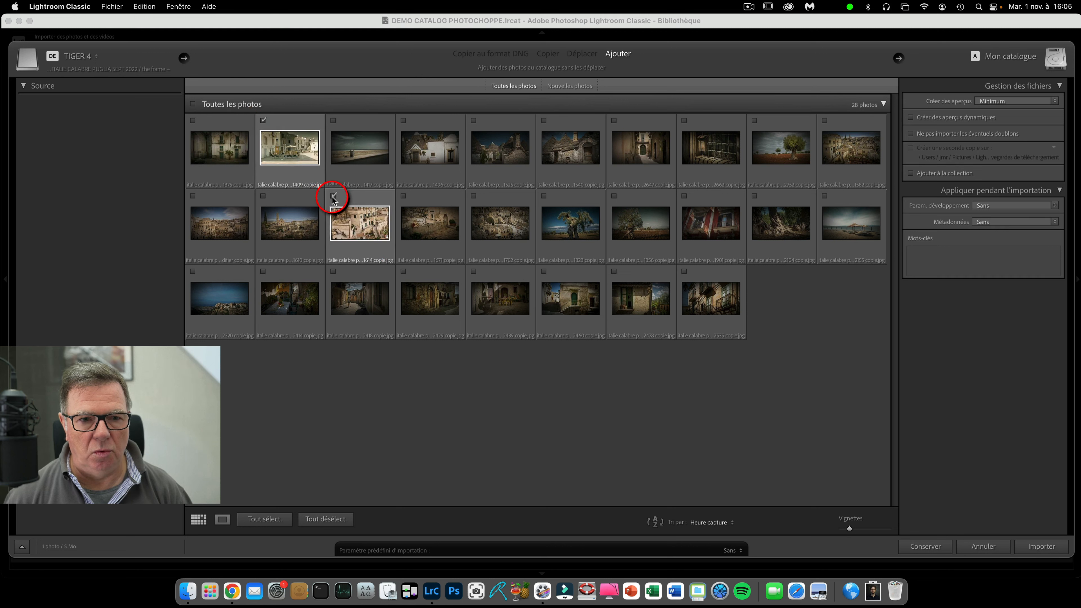
left_click(404, 196)
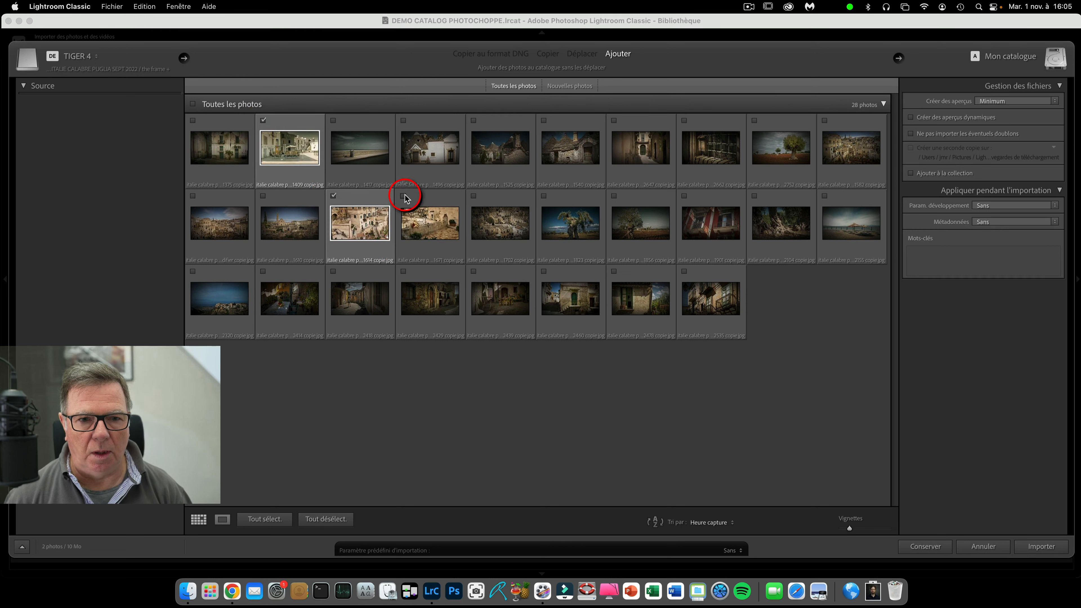
left_click(334, 121)
left_click(404, 120)
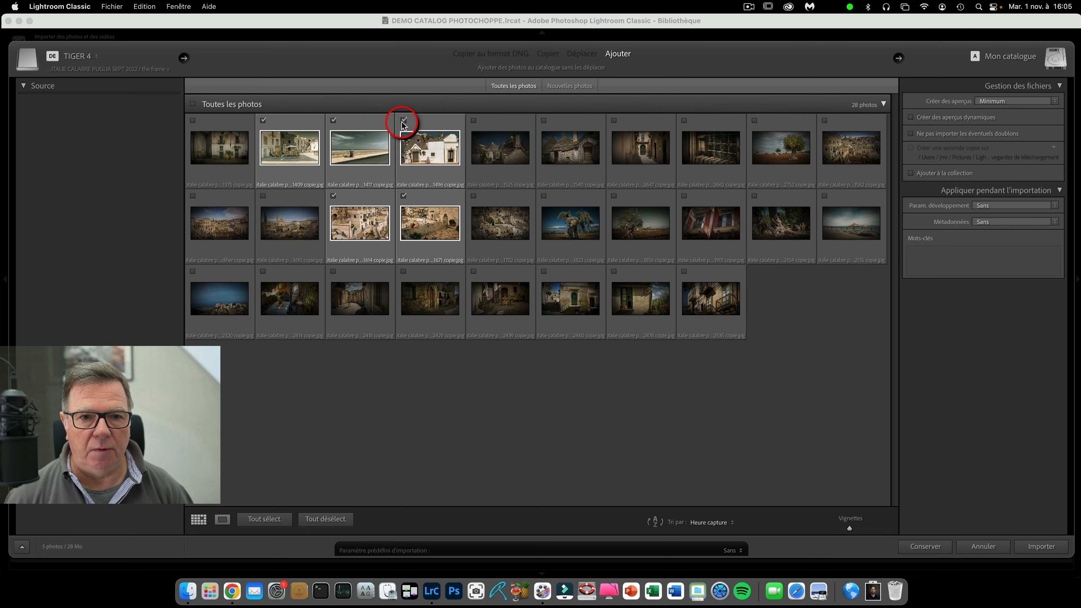
left_click(473, 120)
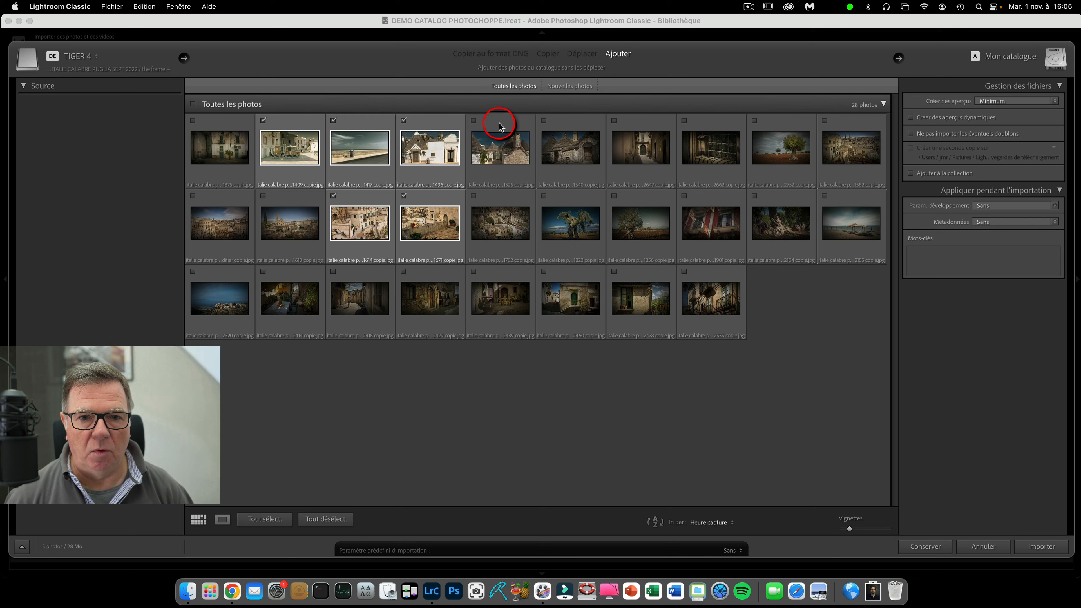
left_click(473, 196)
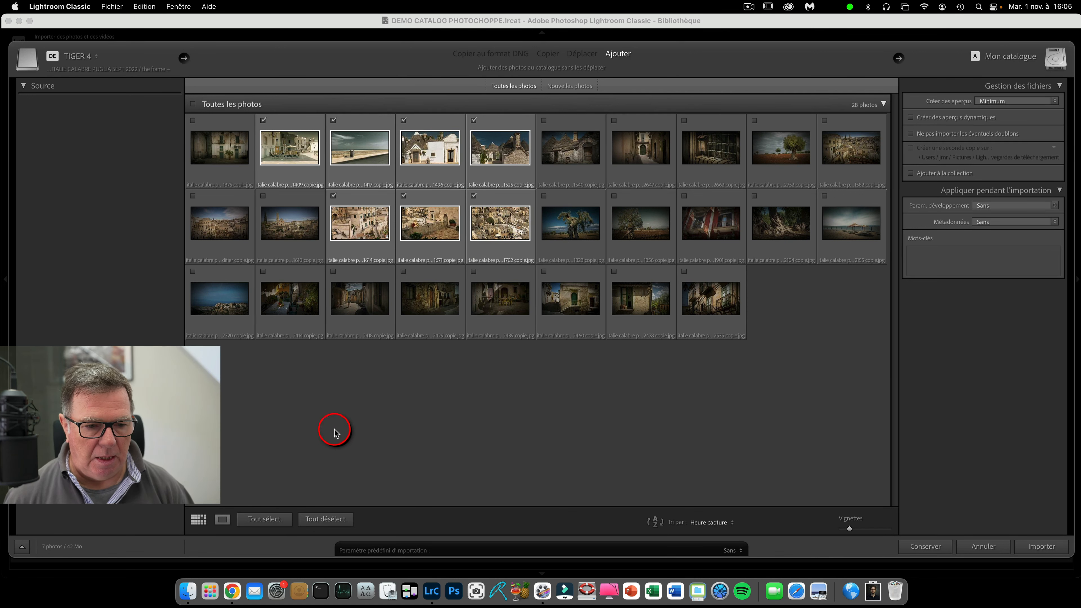
Reset the photo selection to none, and include only the first eight photos of the first row in the import
left_click(202, 527)
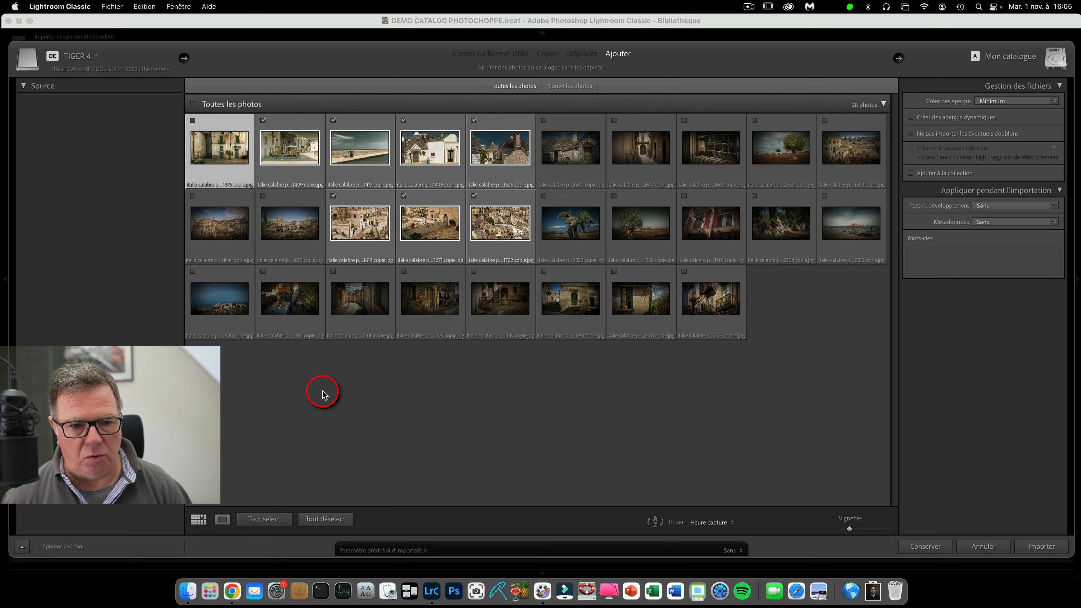
left_click(273, 526)
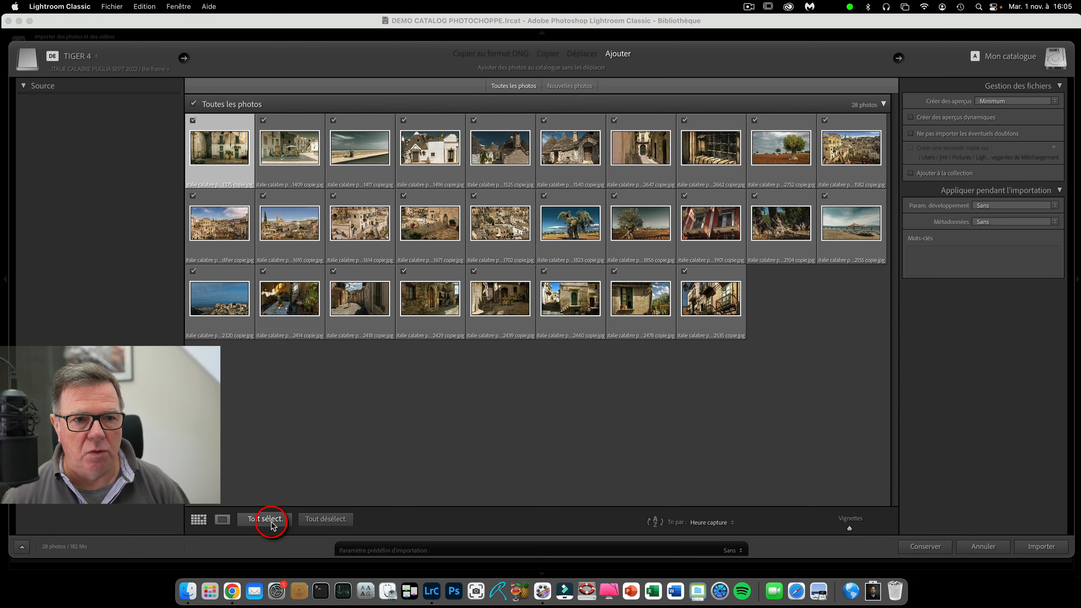
left_click(322, 527)
left_click(711, 147, "shift")
left_click(473, 120)
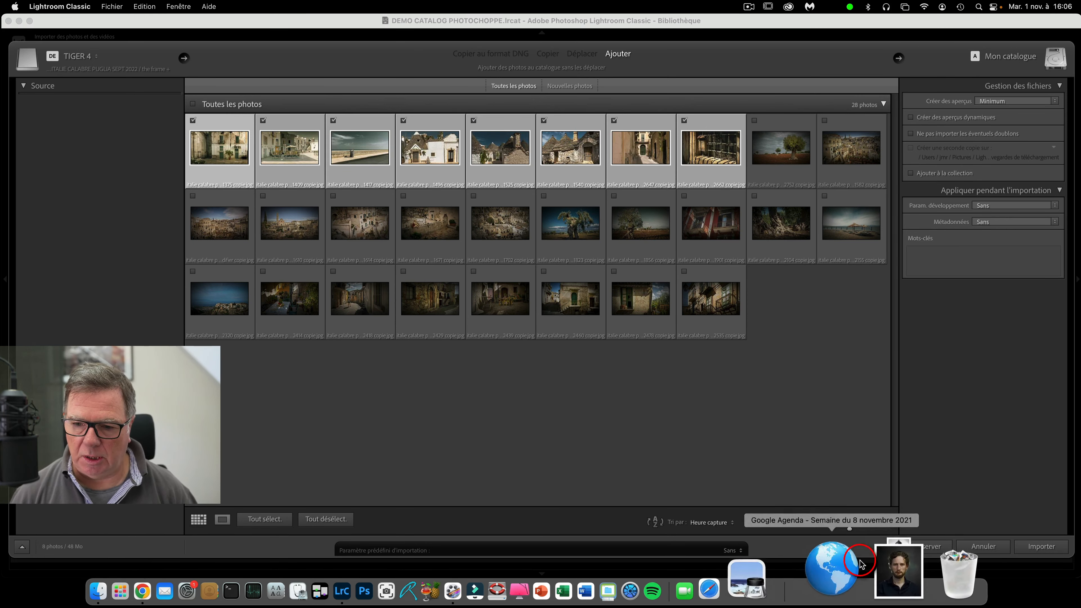
left_click_drag(849, 532, 851, 532)
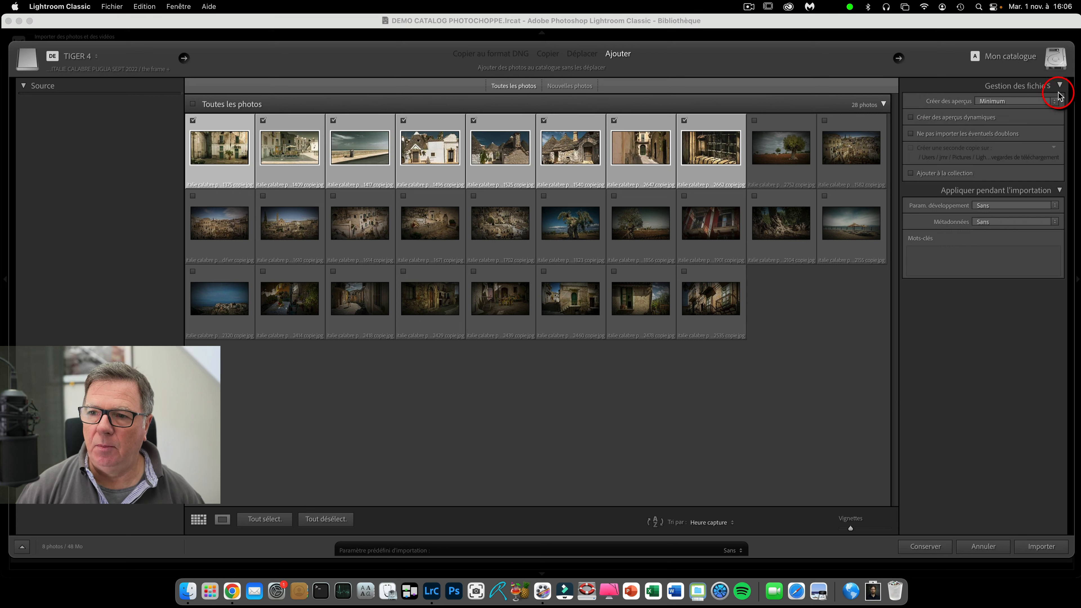
Set the import previews to Minimum, and both the develop settings and the metadata to Sans
left_click(1020, 105)
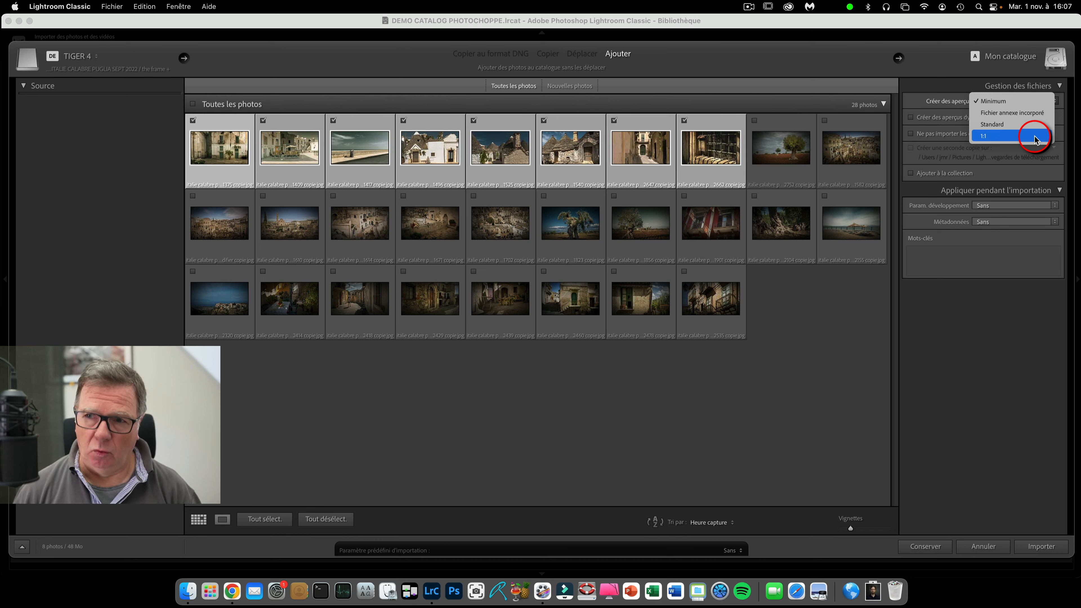
left_click(1030, 102)
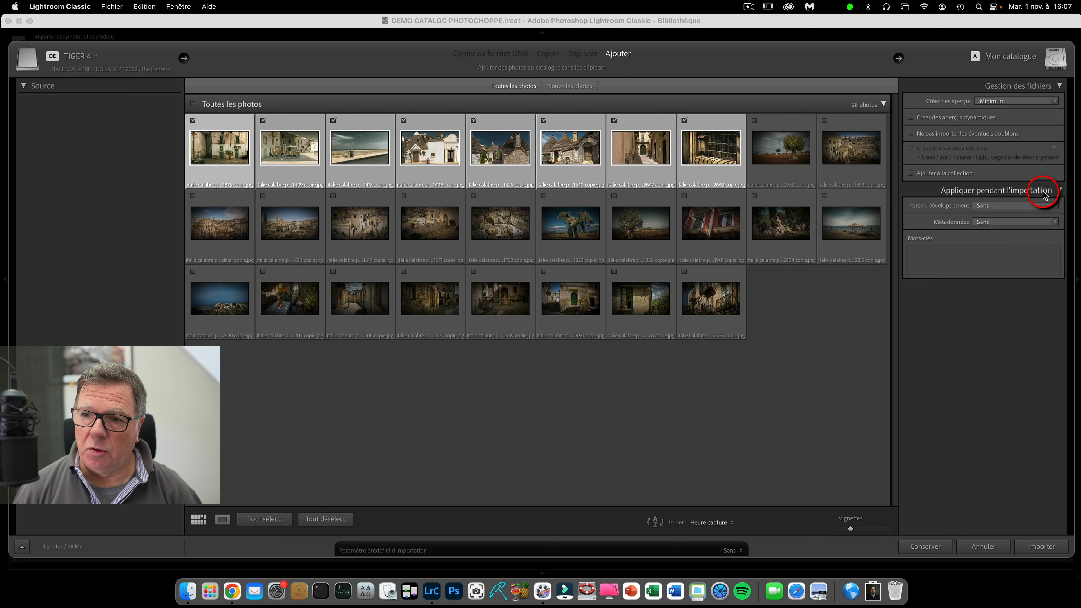
left_click(1057, 206)
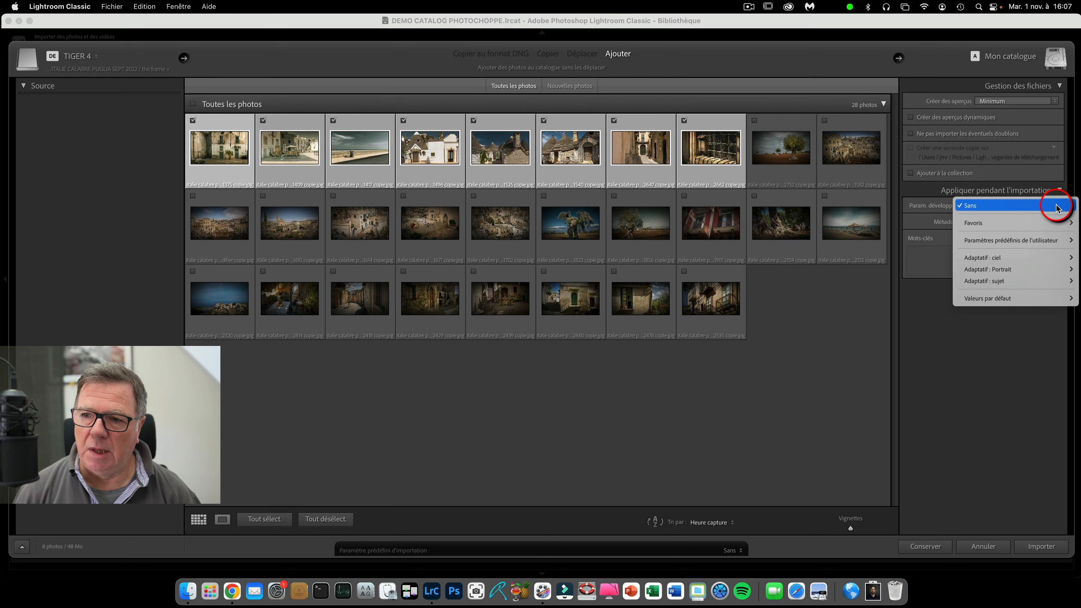
left_click(1037, 206)
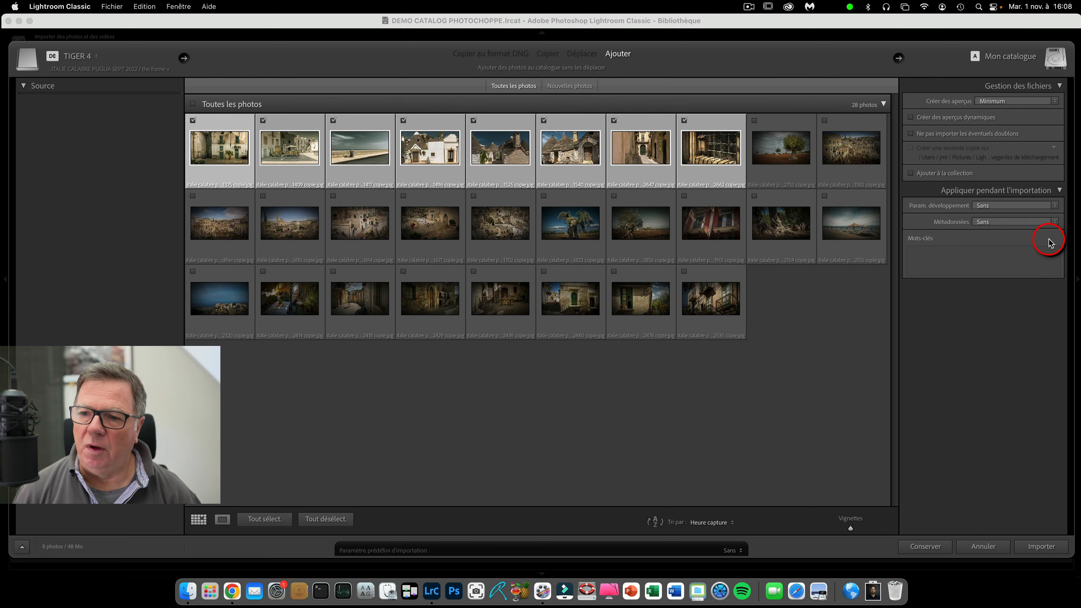
left_click(1014, 250)
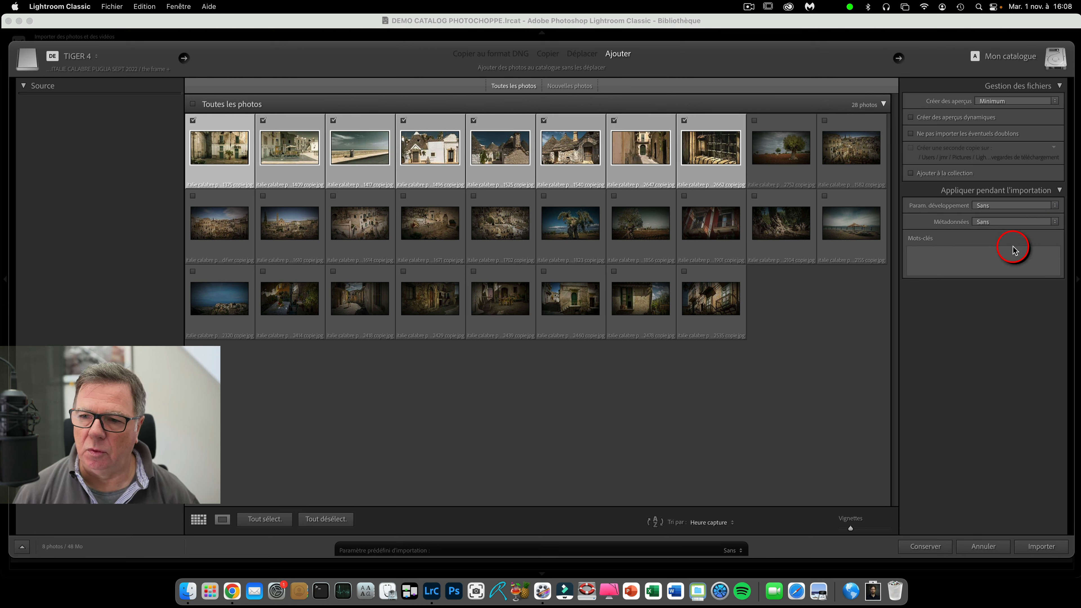
left_click(1023, 222)
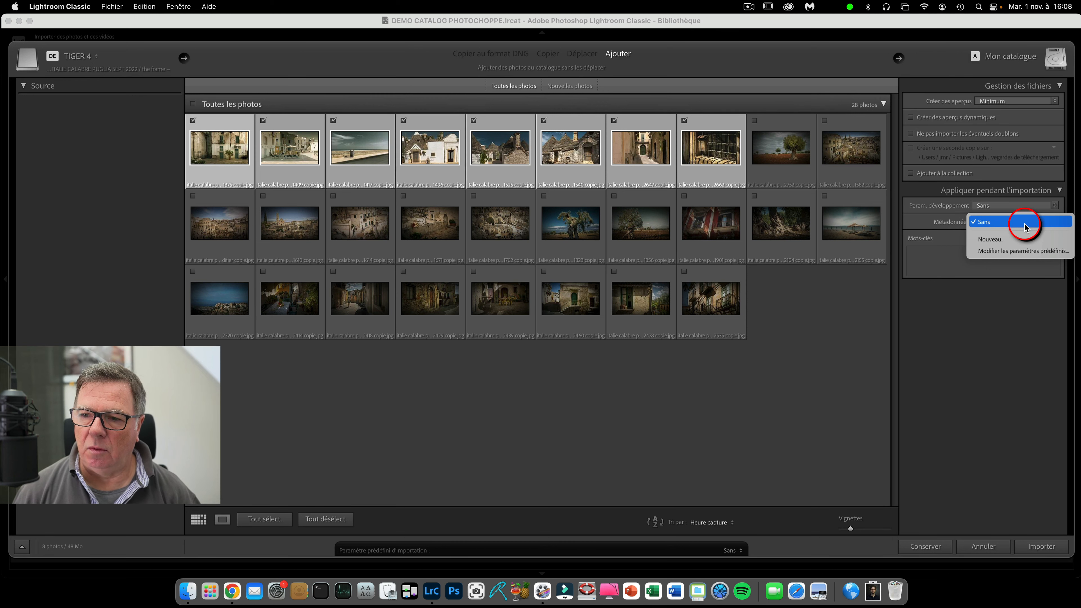
left_click(1024, 223)
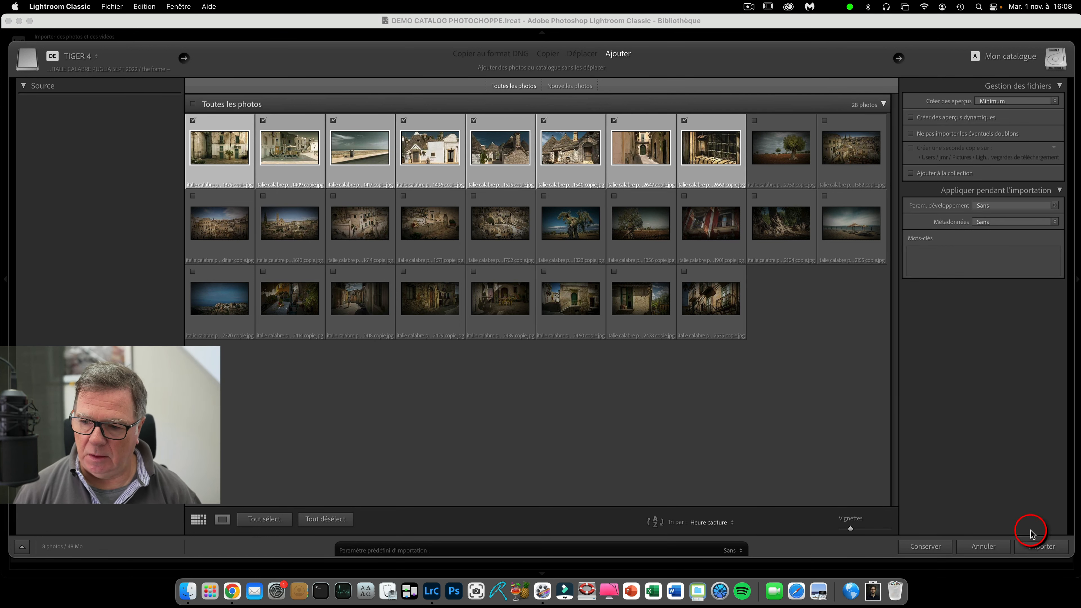
Import the eight included photos, clear the photo selection, and collapse and re-expand the ITALIE CALABRE PUGLIA SEPT 2022 folder
left_click(1041, 546)
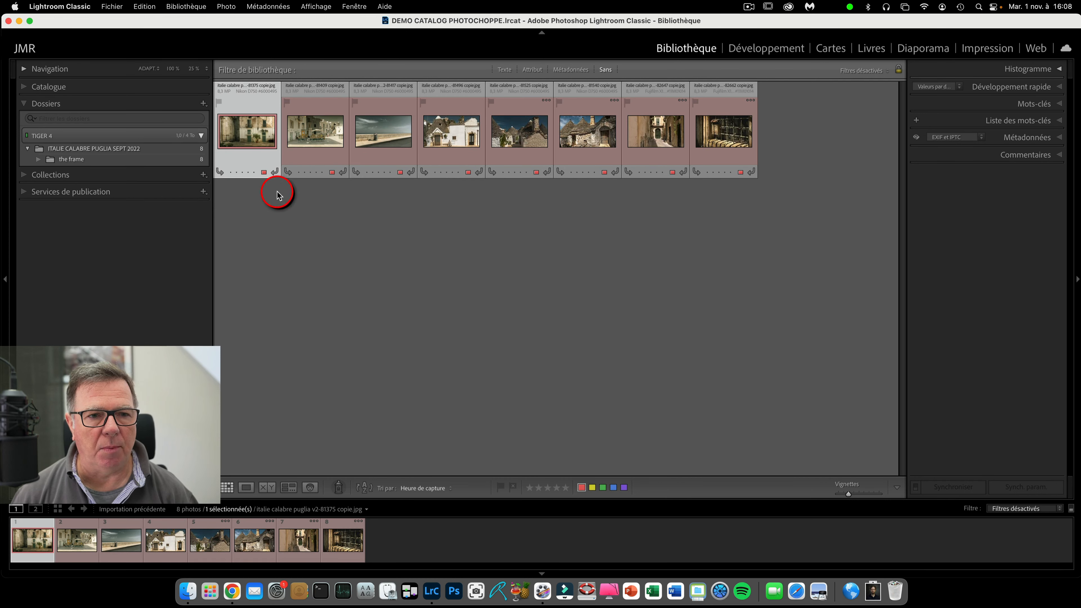
left_click(299, 223)
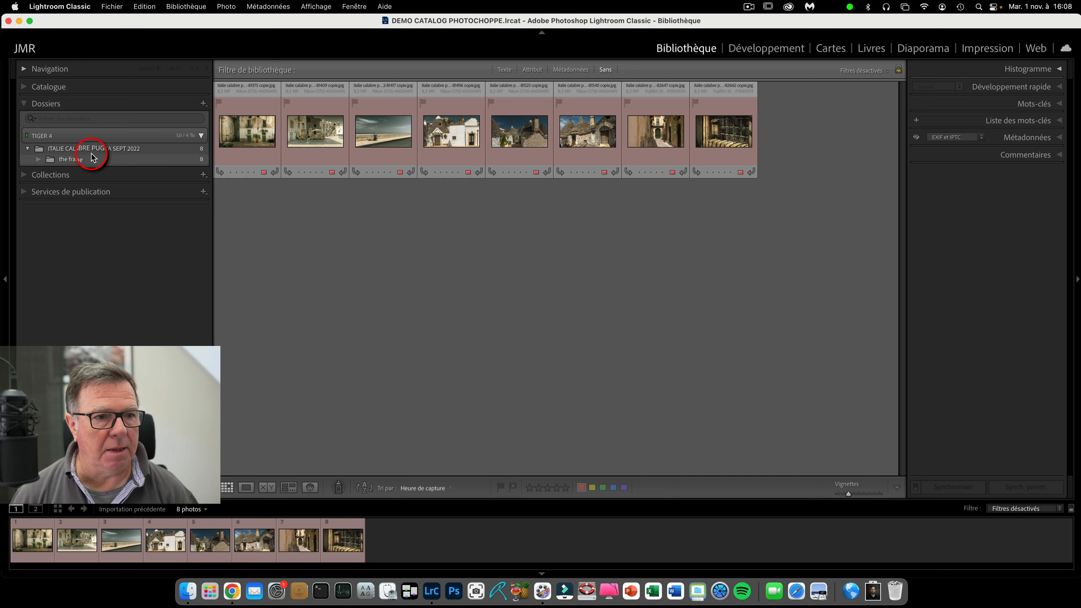
key("super+a")
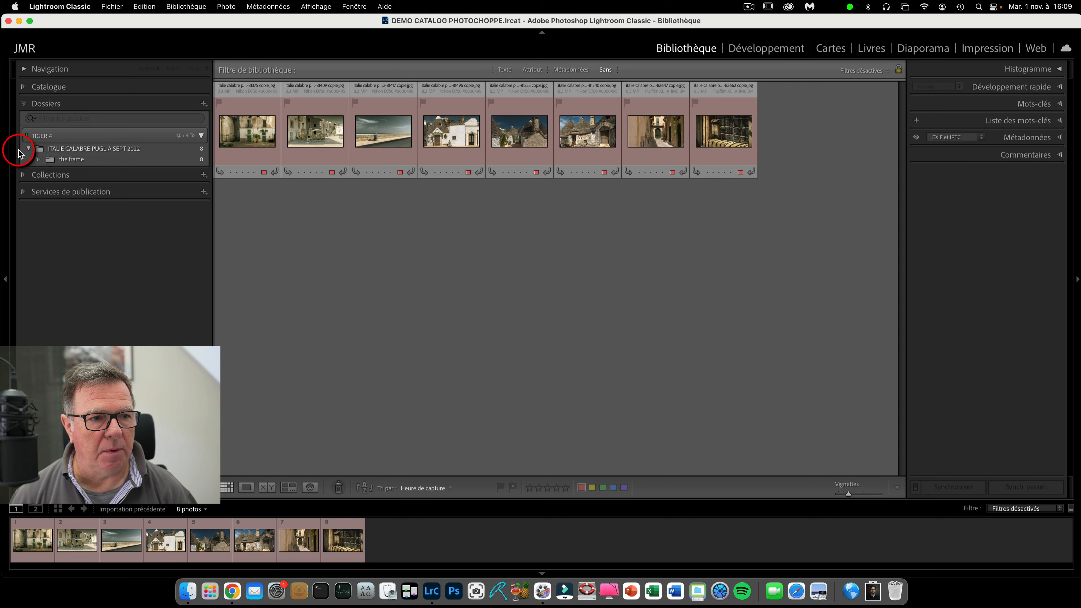
left_click(28, 149)
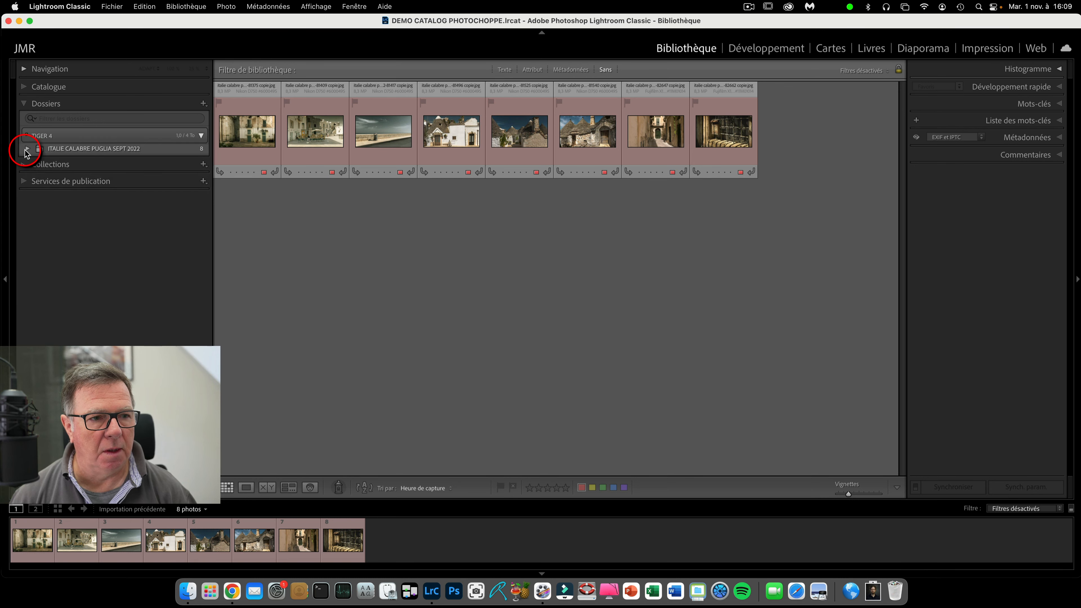
left_click(26, 149)
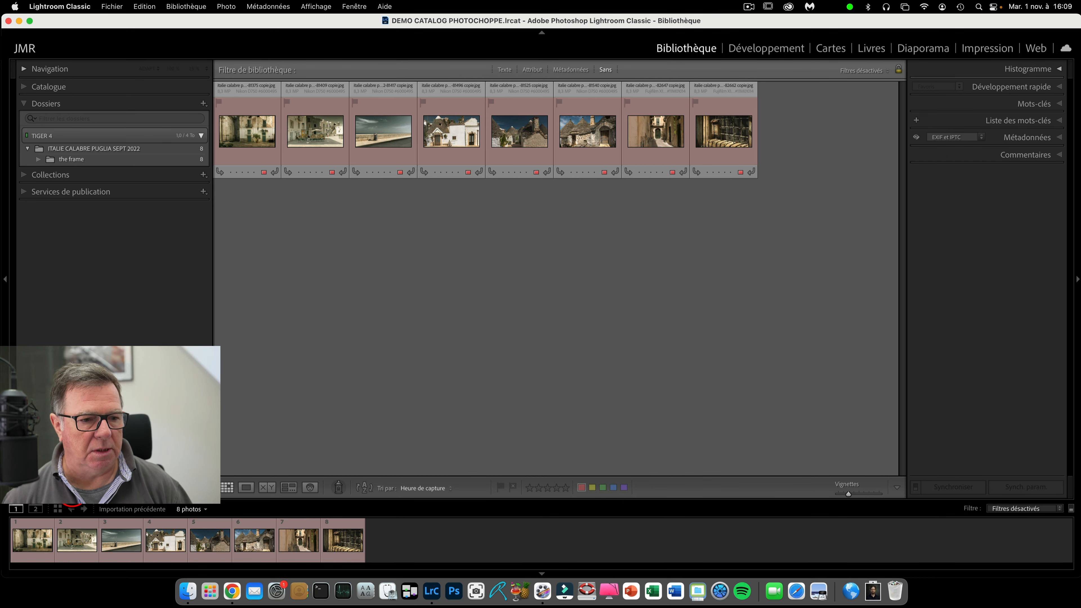
Start a new import from the X100V camera, exclude all photos, and include only the first ten, DSCF0005.RAF to DSCF0014.RAF
left_click(71, 494)
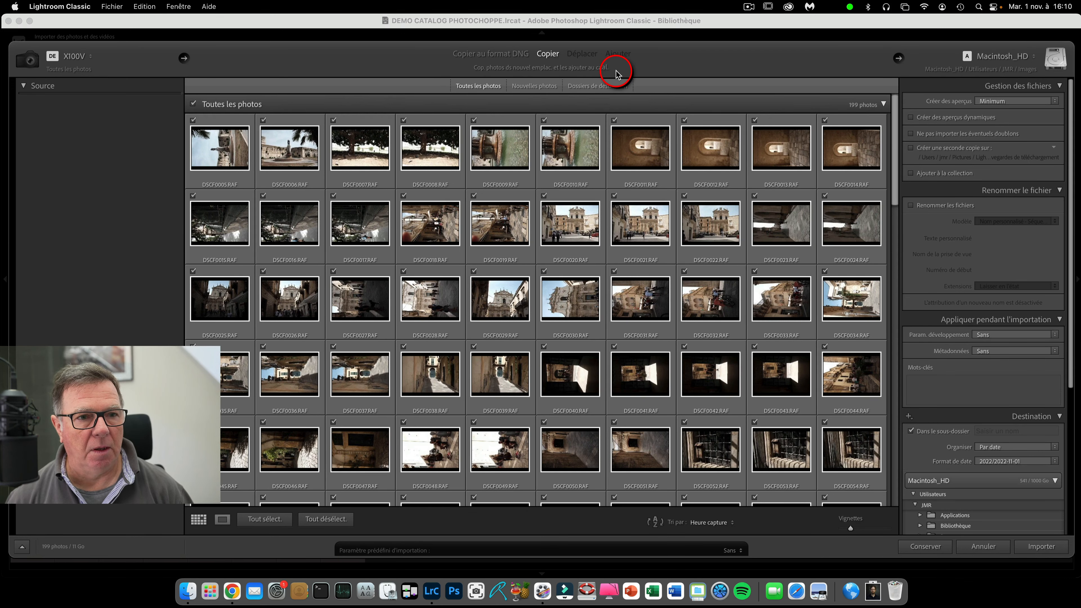
left_click(192, 103)
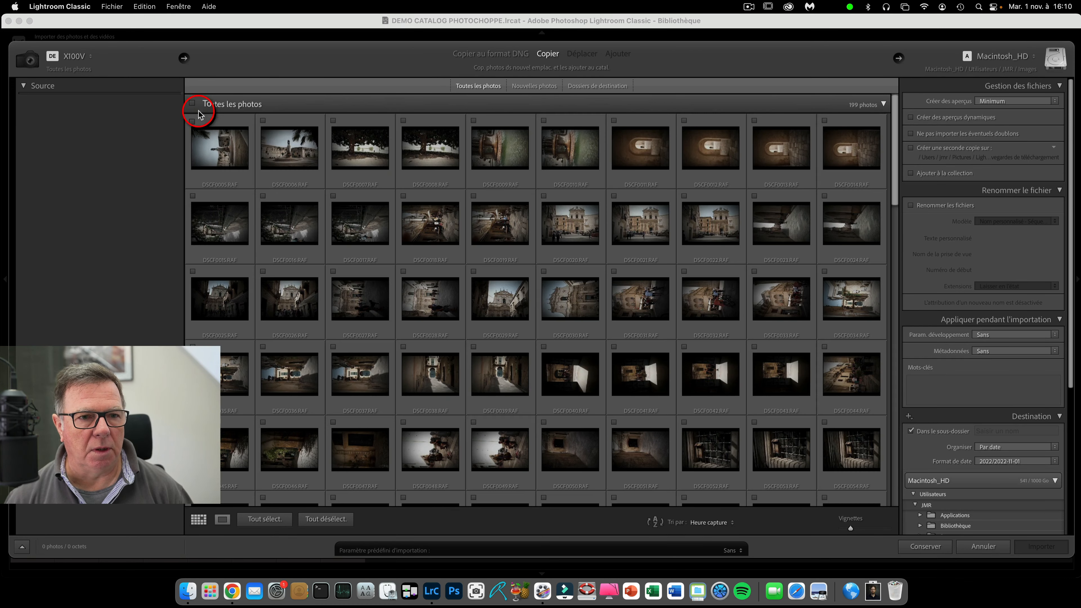
left_click(219, 143)
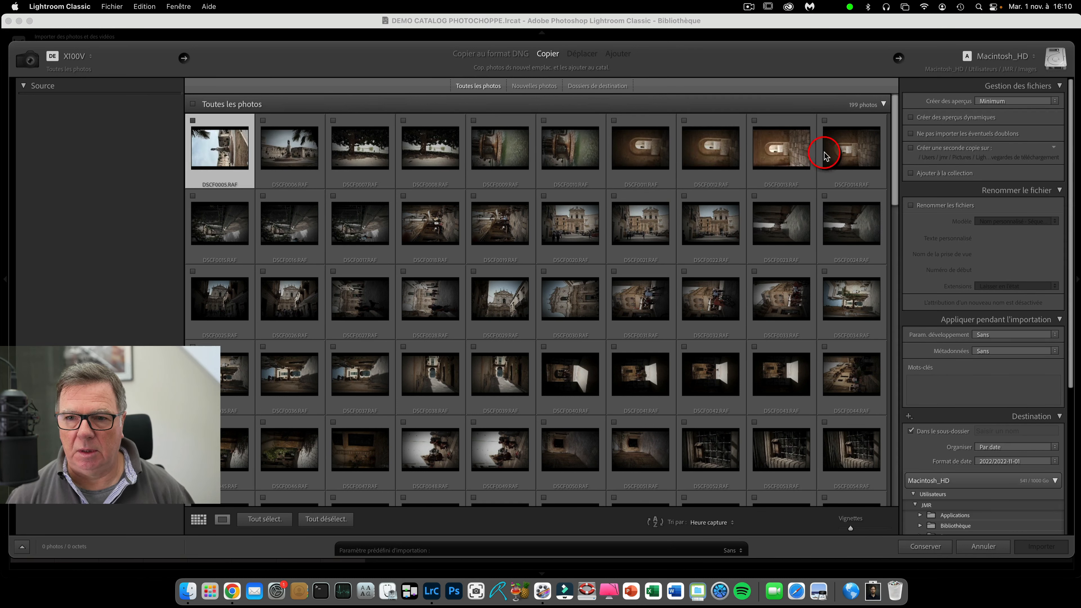
left_click(844, 149, "shift")
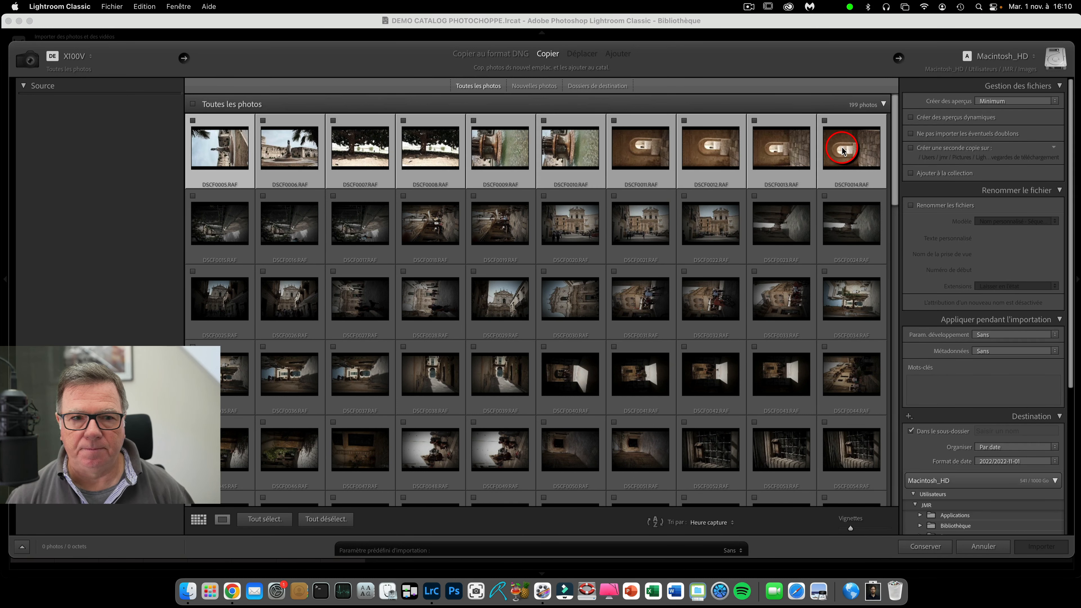
left_click(263, 122)
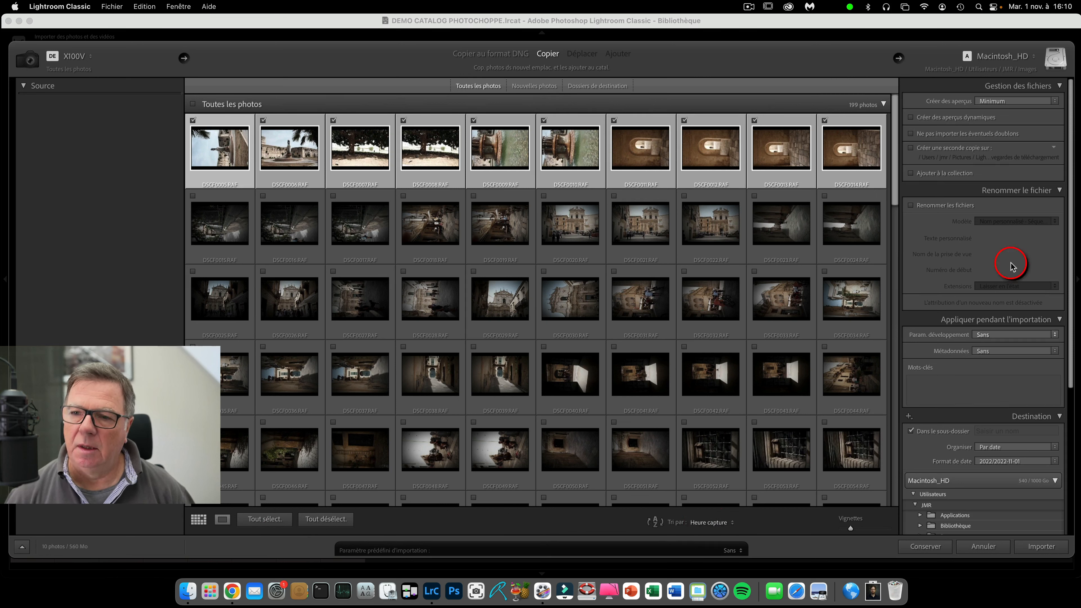
Collapse the file management, file renaming, apply-during-import and destination sections of the import options
left_click(1060, 88)
left_click(1060, 103)
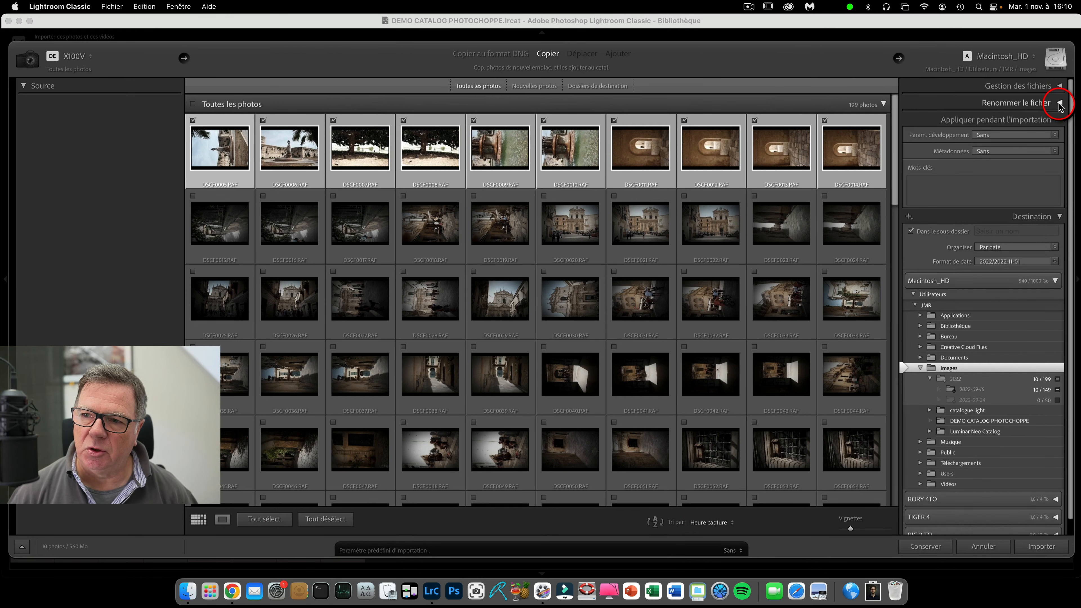
left_click(1059, 121)
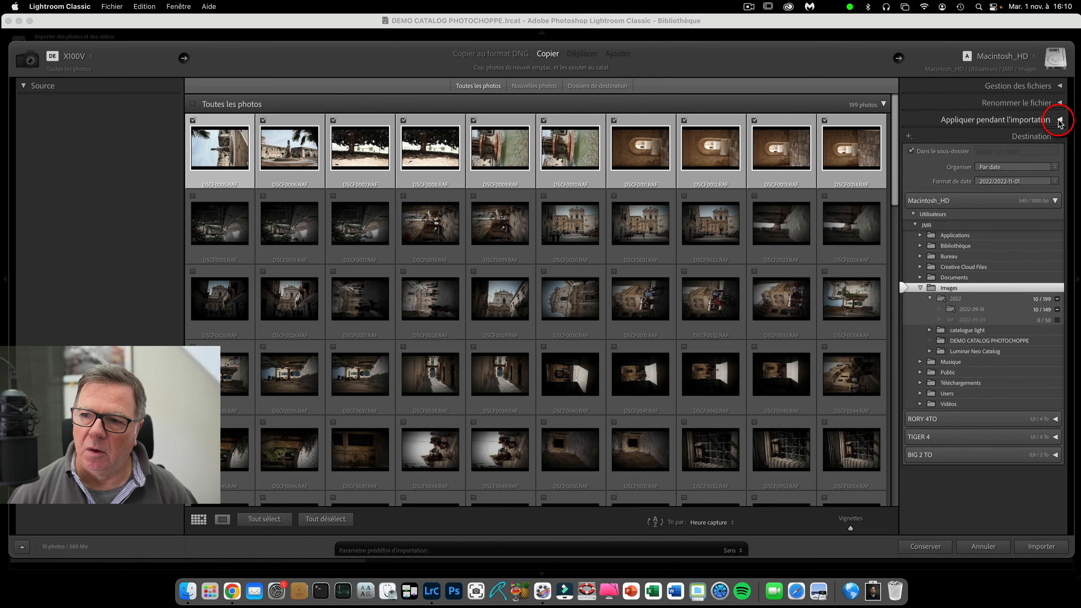
left_click(1059, 137)
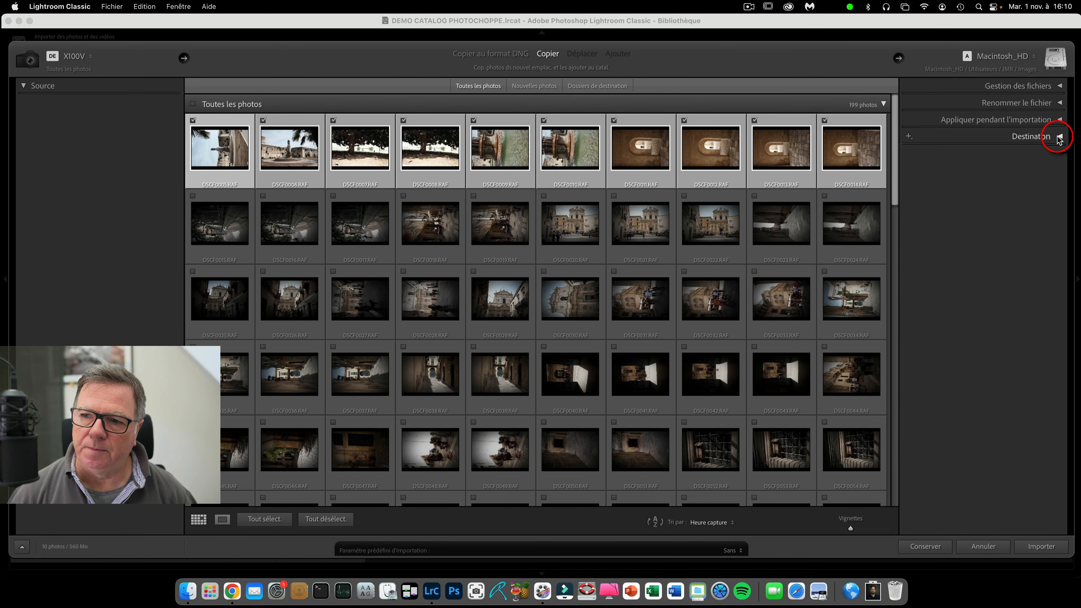
Set the import previews to Minimum in the file management options, and collapse that section again
left_click(1059, 87)
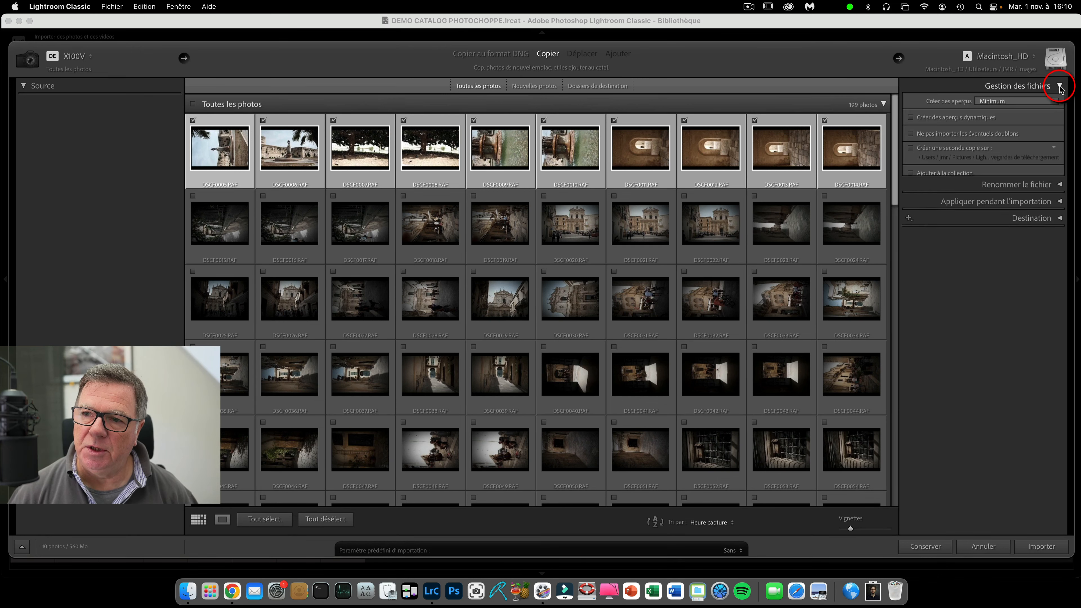
left_click(1024, 103)
left_click(1025, 103)
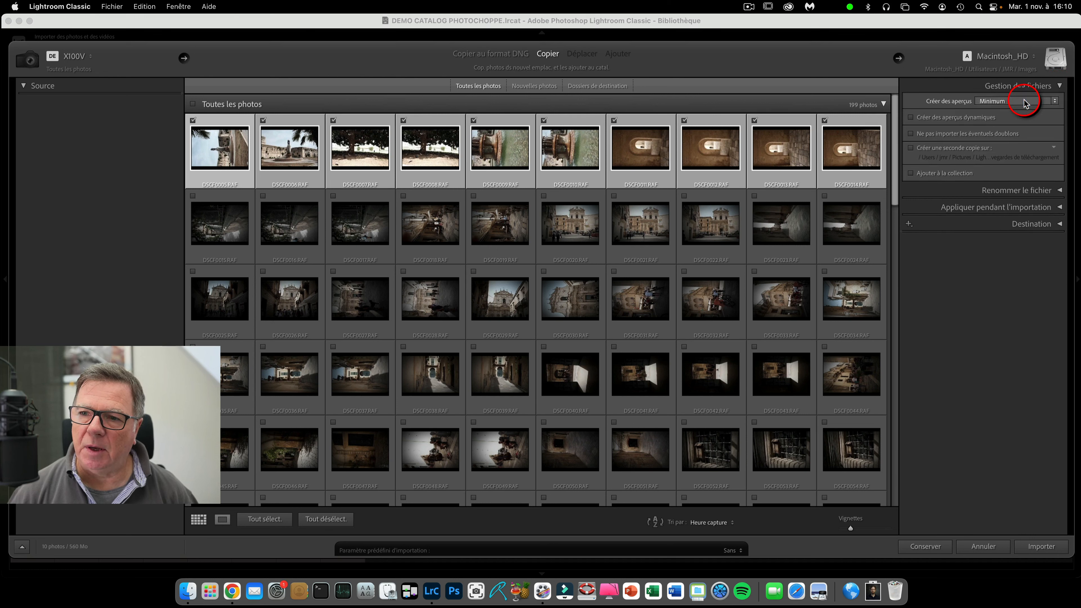
left_click(1060, 87)
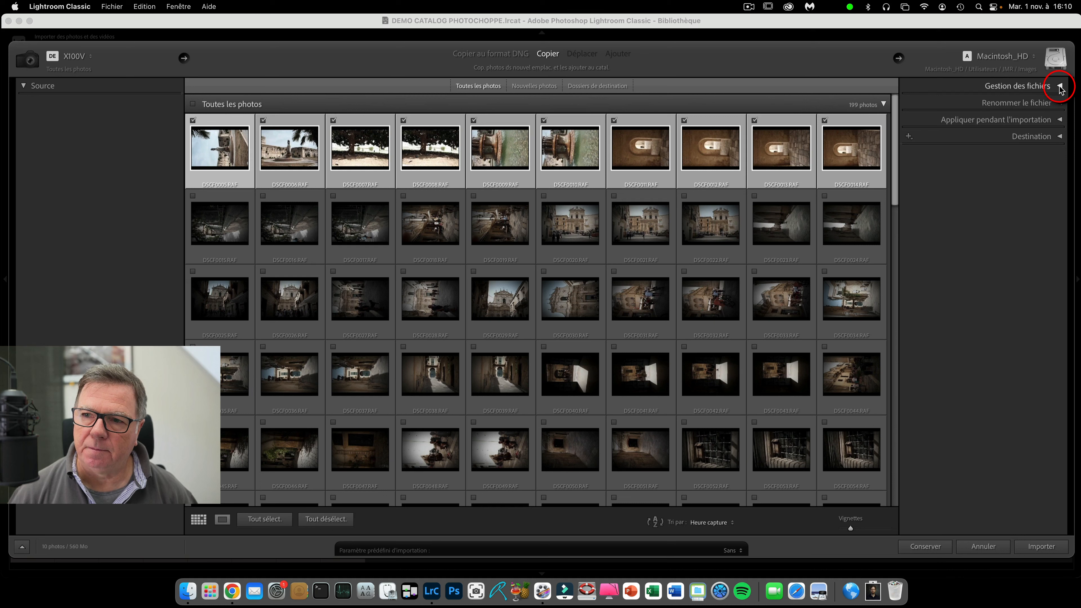
Enable file renaming on import with the template Nom personnalisé - Séquence
left_click(1059, 104)
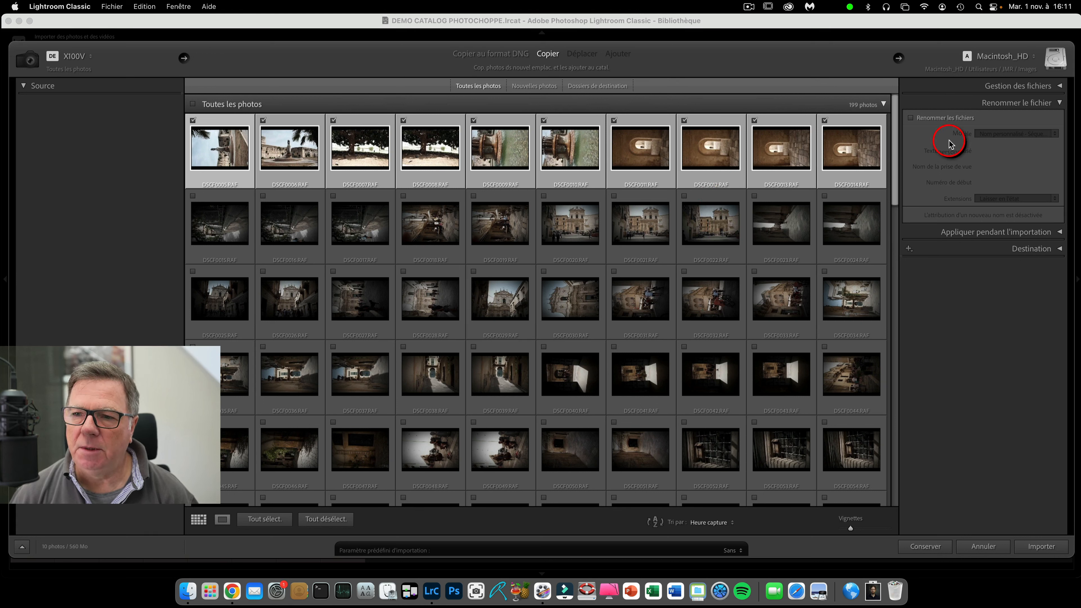
left_click(911, 118)
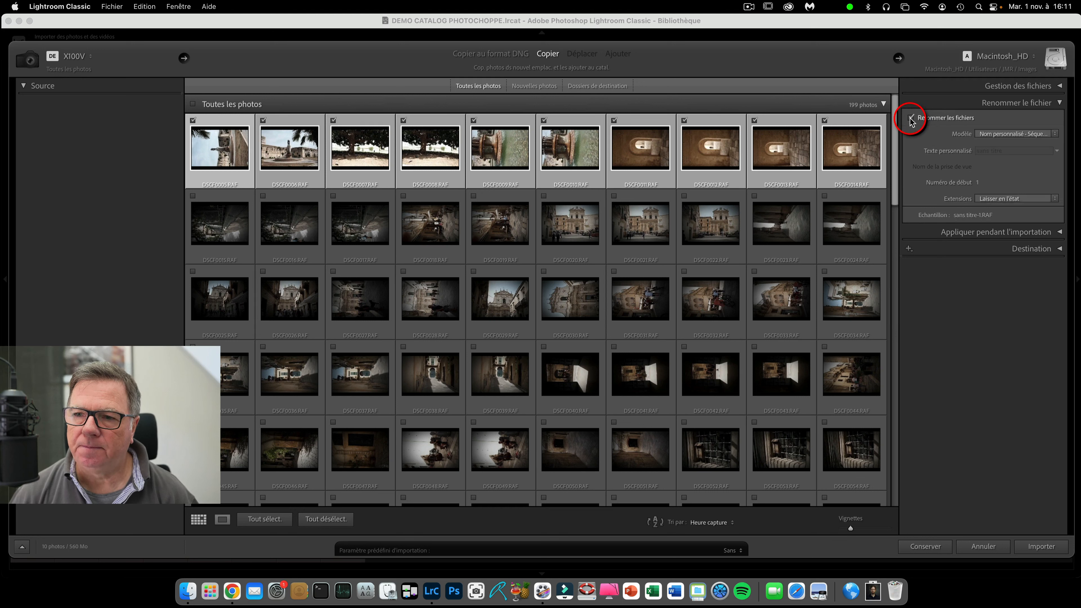
left_click(1007, 138)
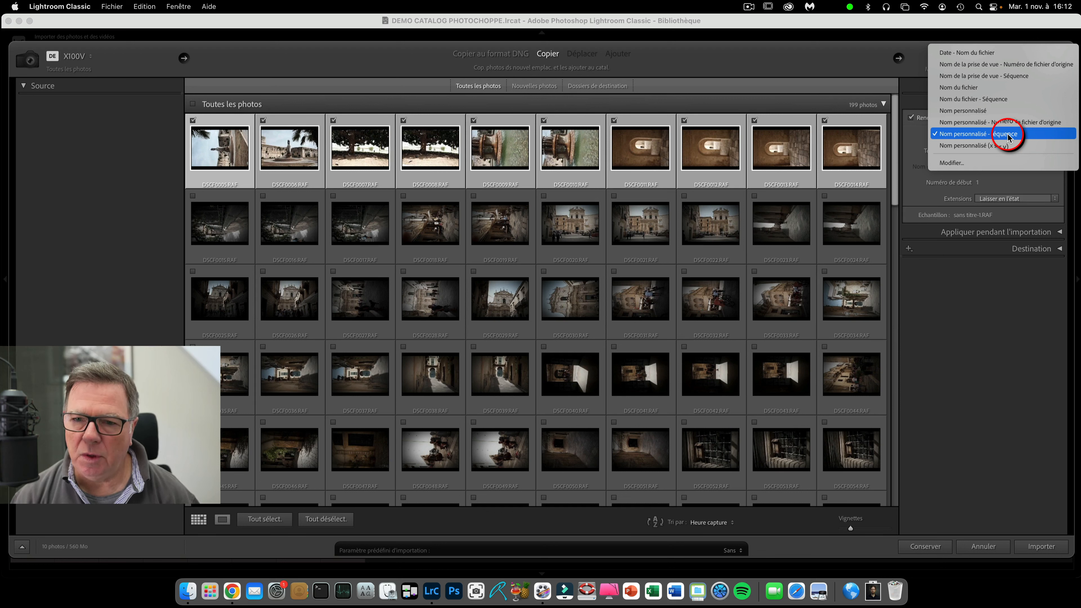
left_click(1007, 135)
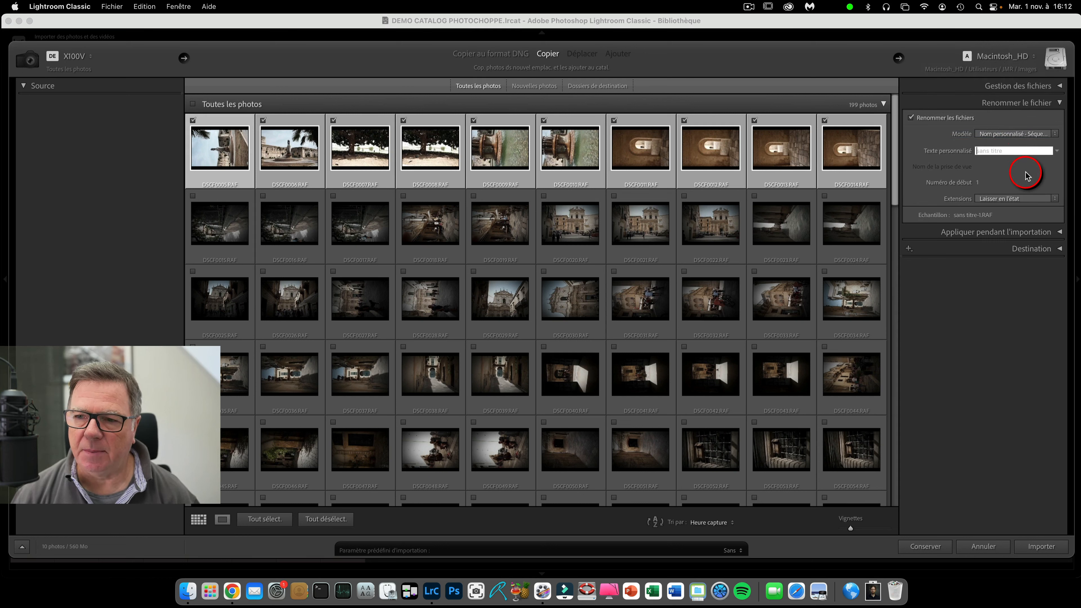
Set the custom text for the renamed files to ITALIE SUD PUGLIA CALABRE SEPT 2022, keeping 1 as the start number
type("ITALIE PU")
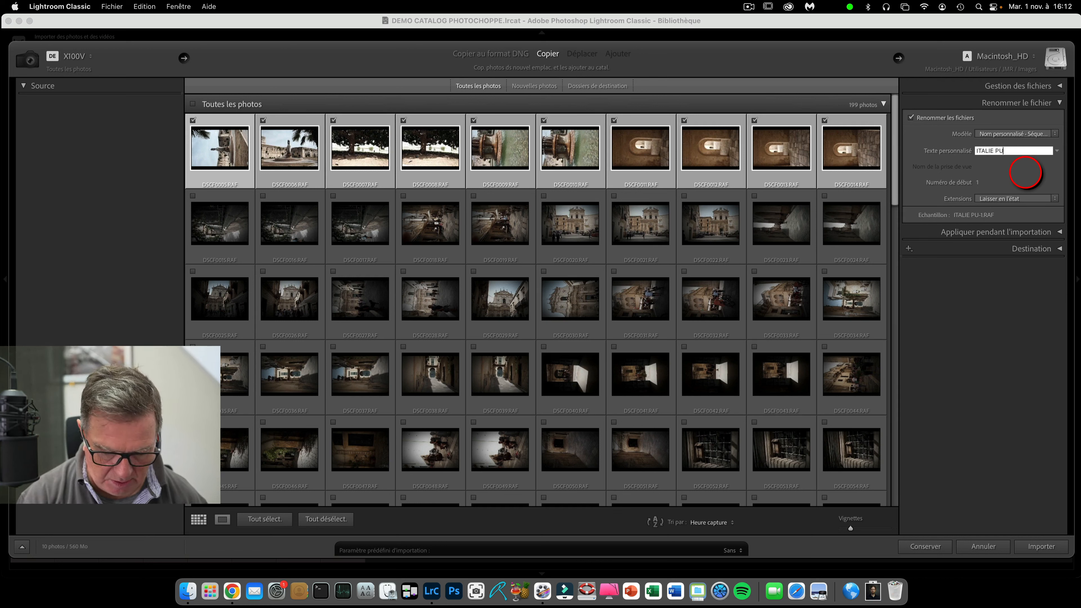
type("GLI")
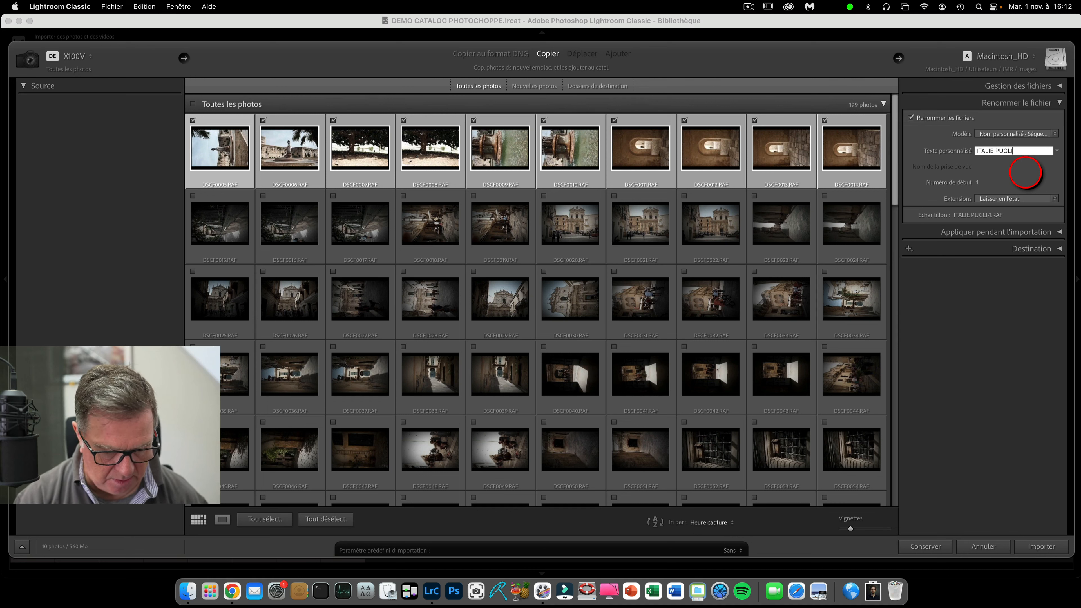
type("A")
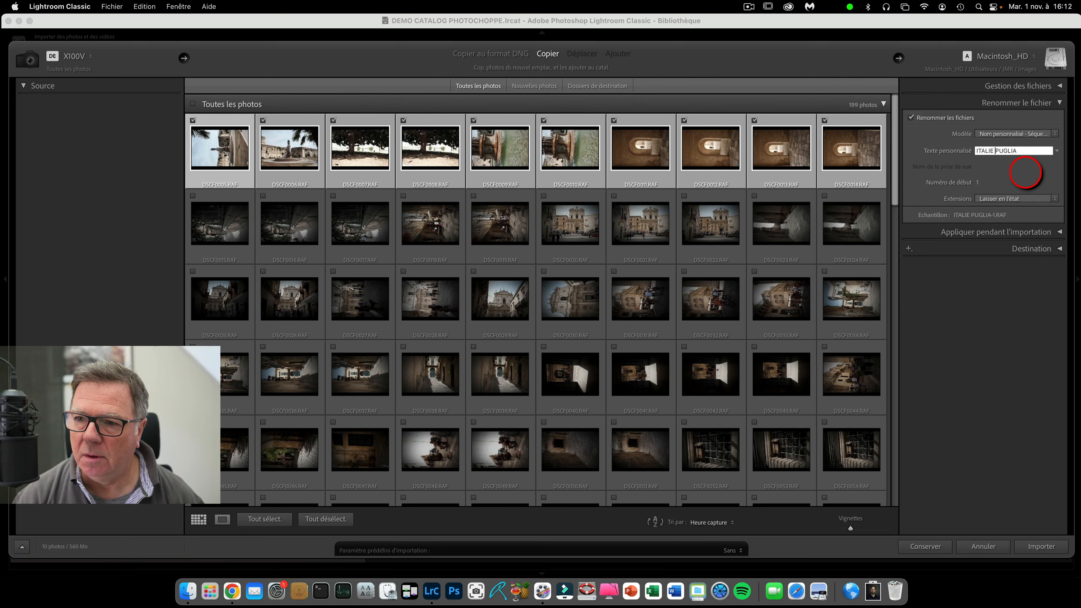
type("SUD ")
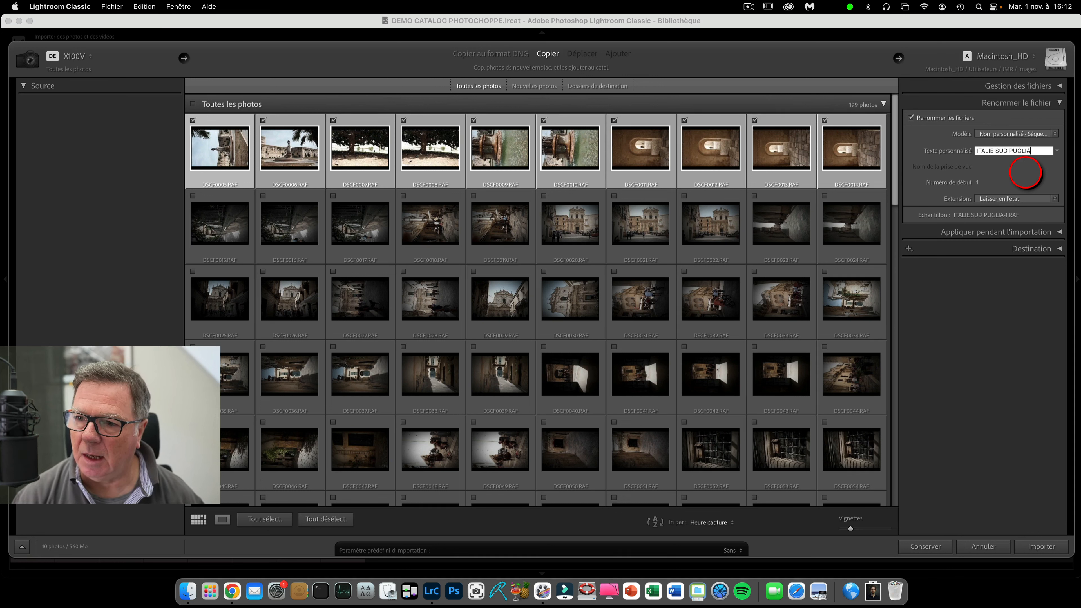
type(" CALA")
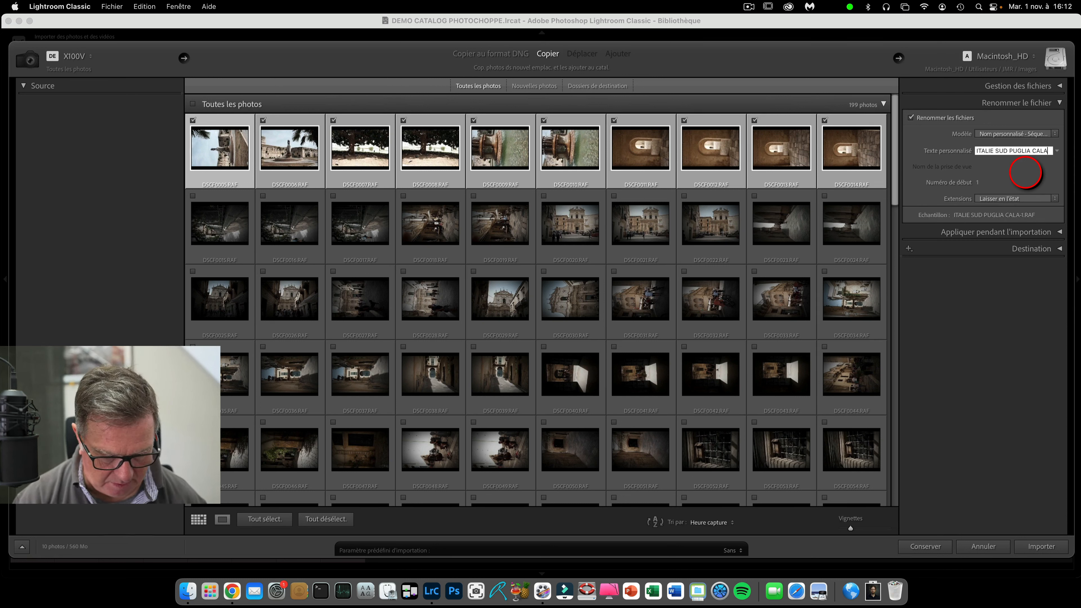
type("BRE")
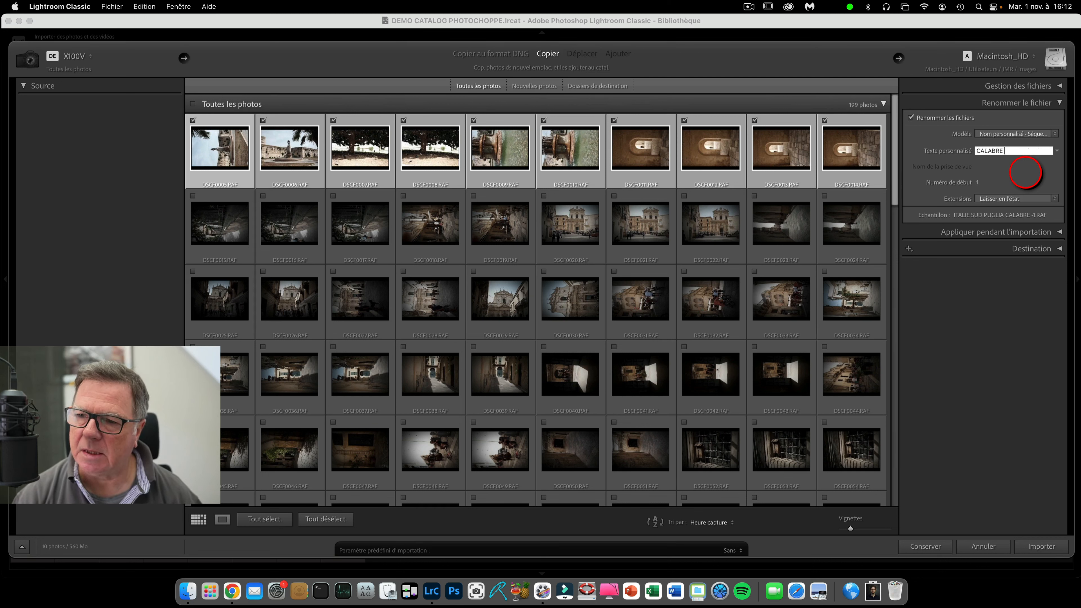
type(" SEPT 2022")
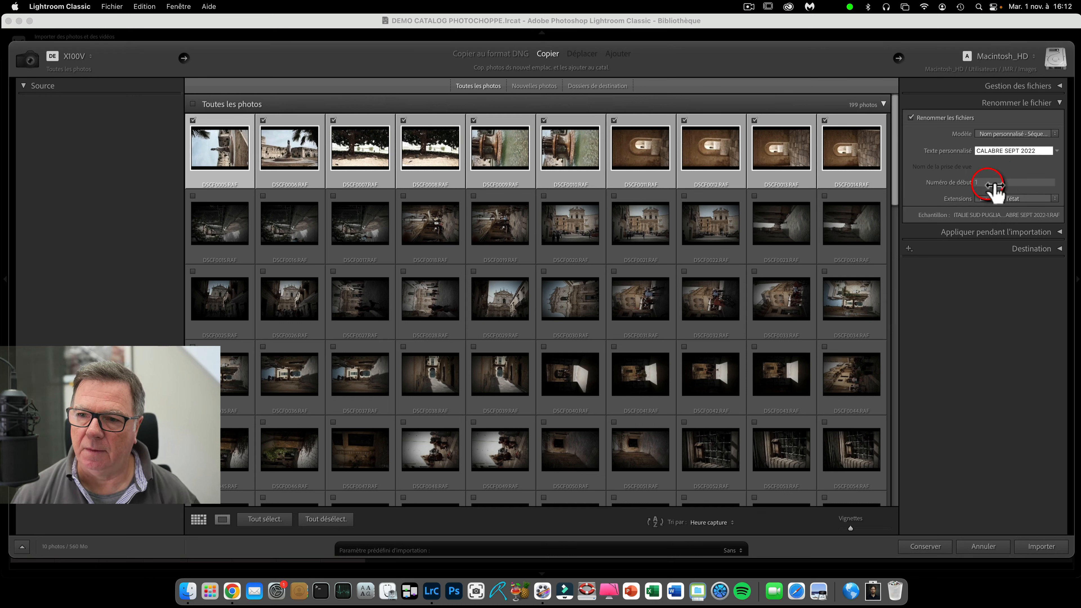
left_click(983, 184)
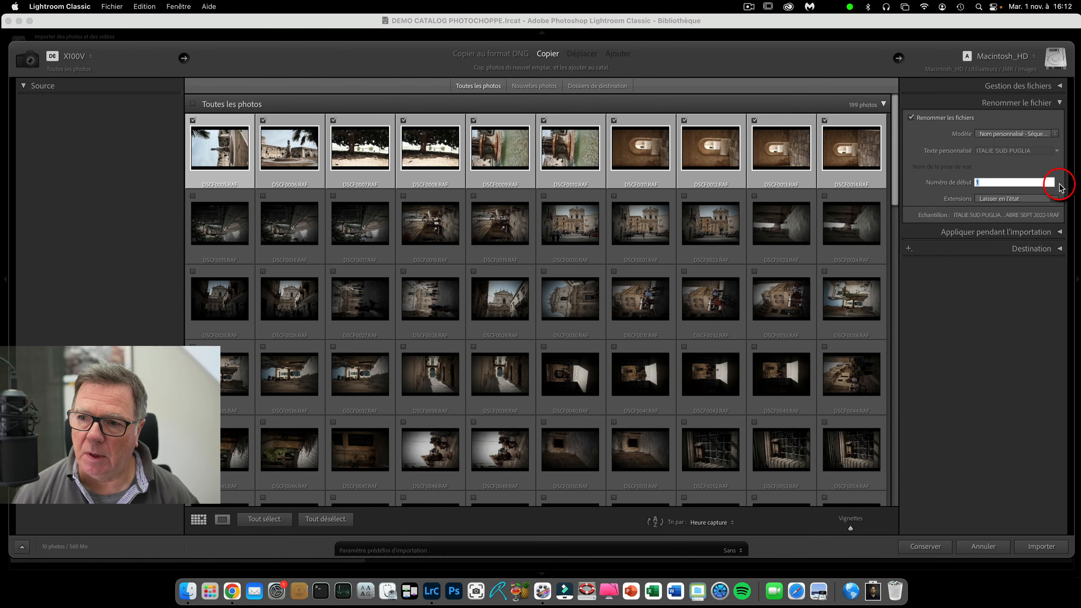
Close the renaming options and check the develop settings, metadata and keywords applied during import
left_click(1059, 104)
left_click(1059, 121)
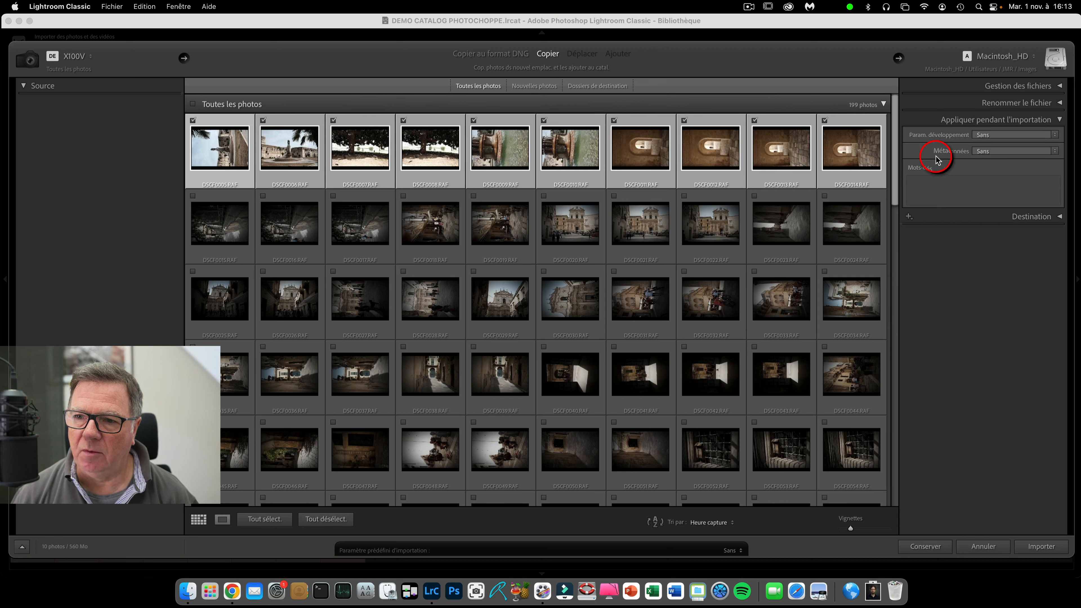
left_click(1061, 120)
Choose the Bureau folder on Macintosh_HD as the import destination, and collapse its subfolders
left_click(1059, 137)
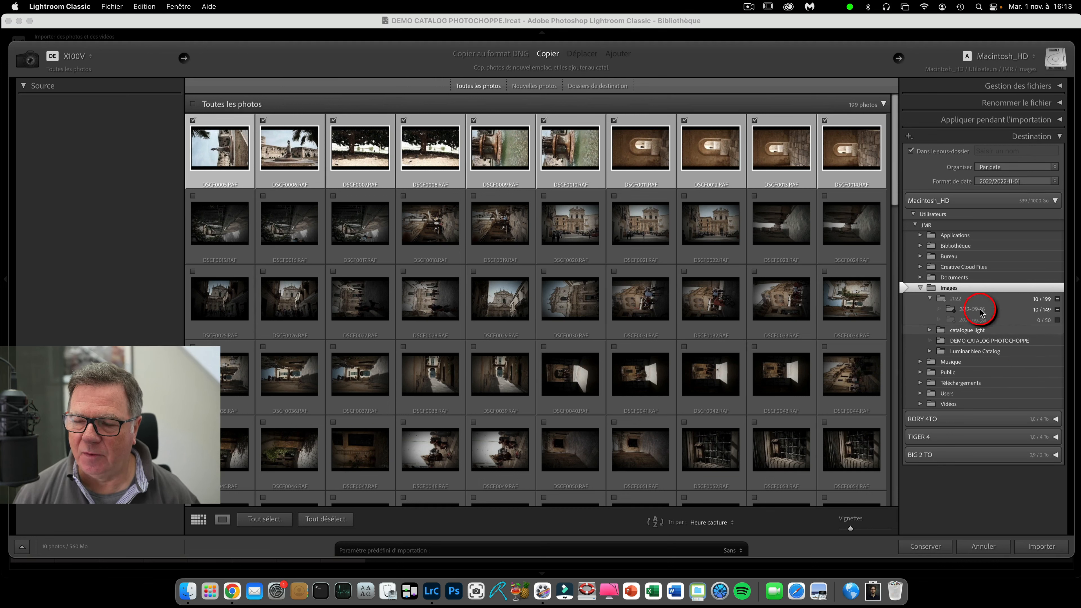
left_click(919, 257)
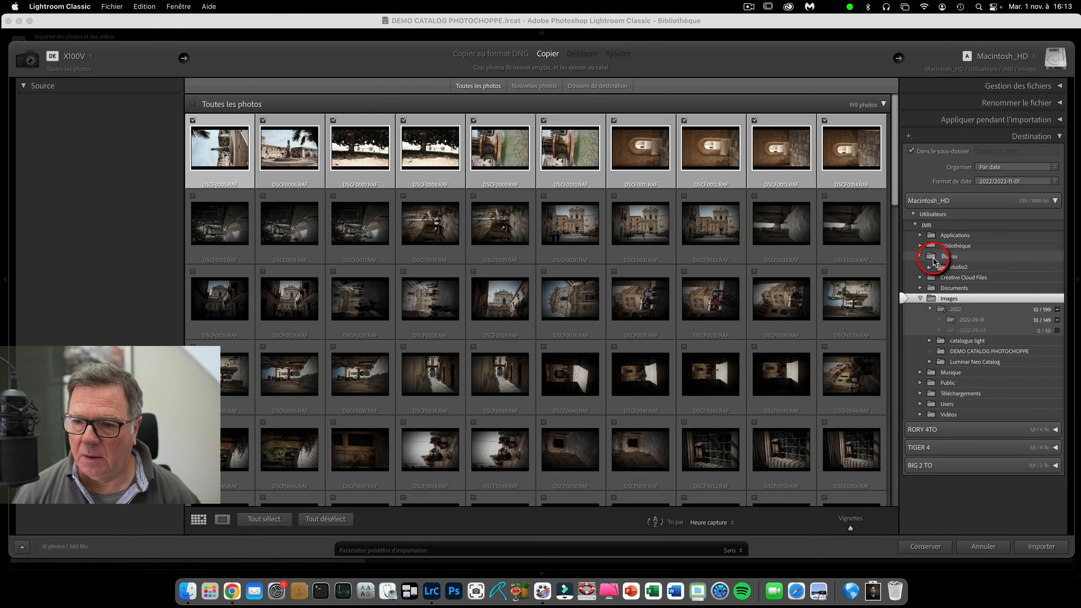
left_click(934, 259)
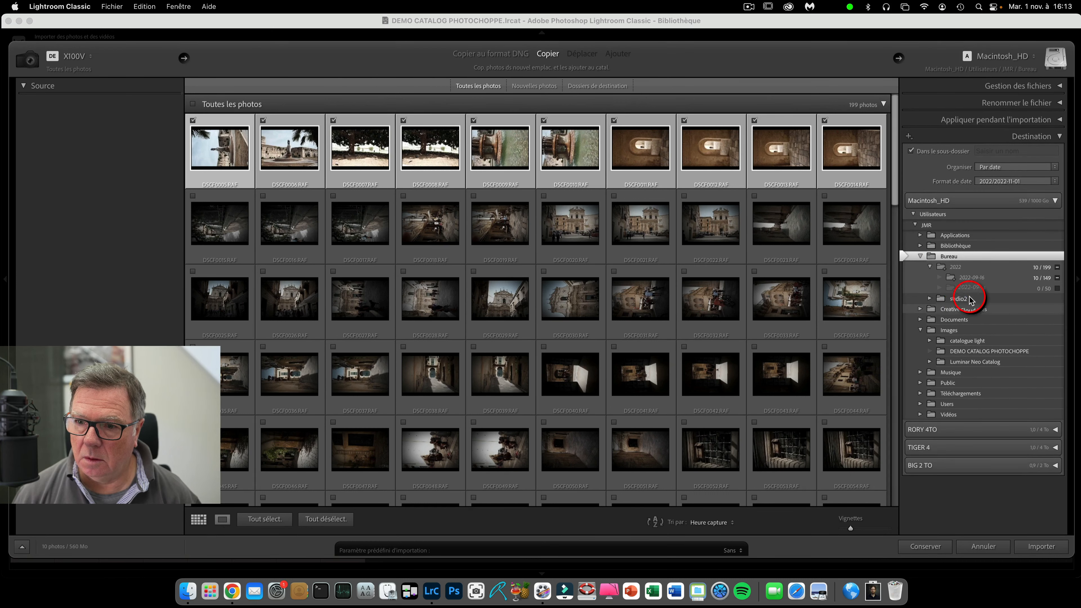
left_click(920, 257)
Create a new folder named DEMO CATALOG inside the Bureau destination folder
right_click(962, 258)
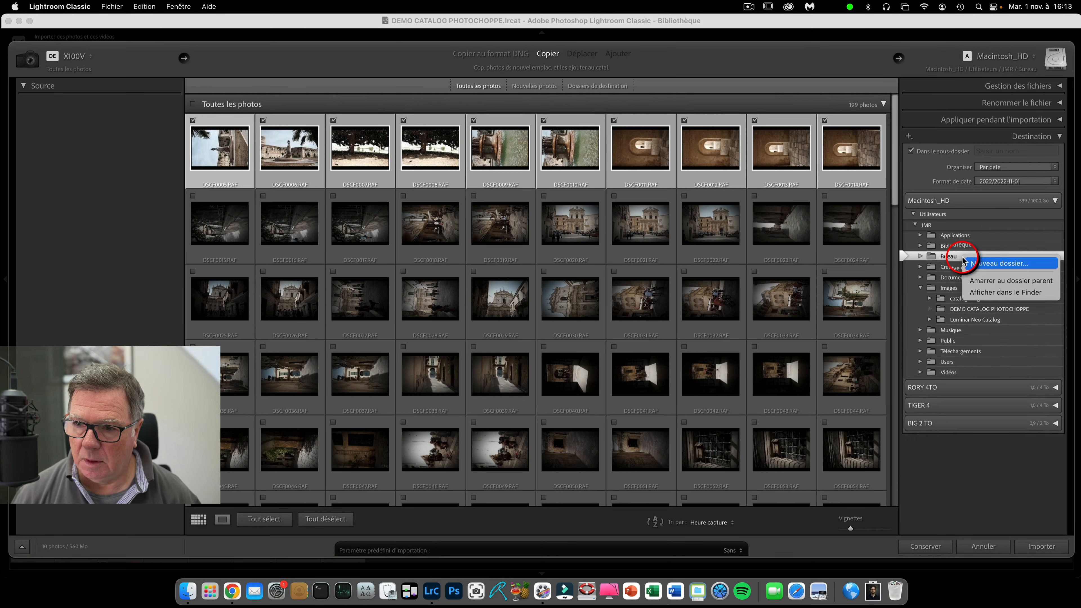
left_click(955, 261)
right_click(955, 261)
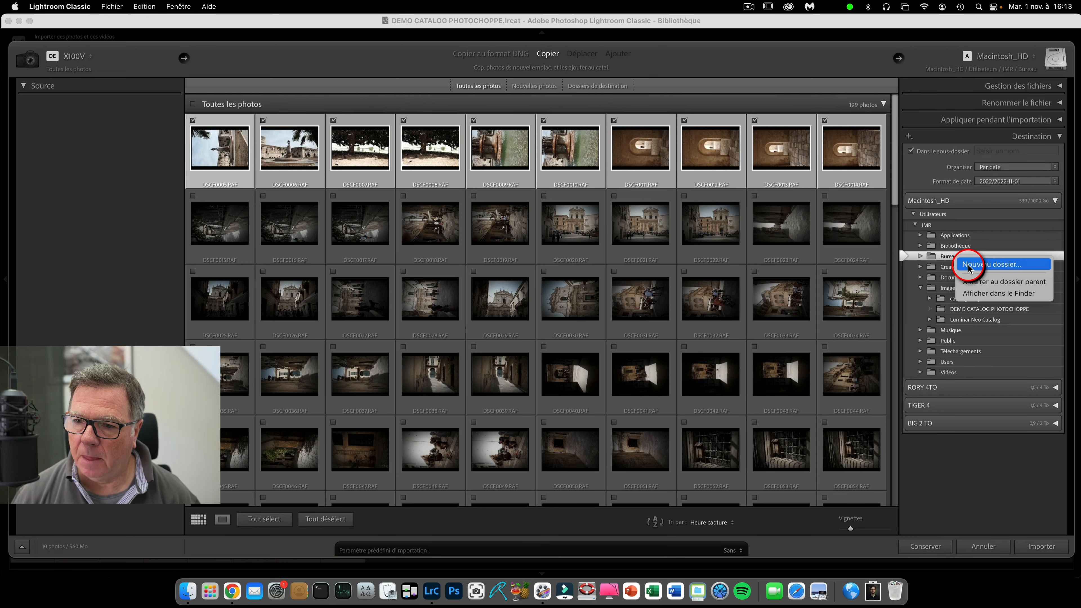
left_click(968, 265)
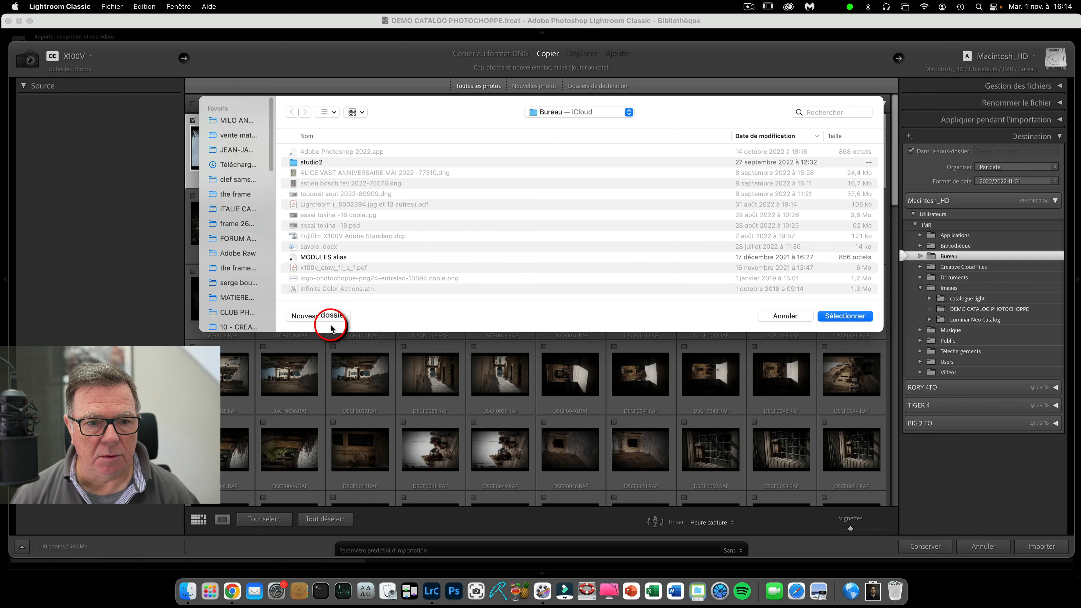
left_click(333, 316)
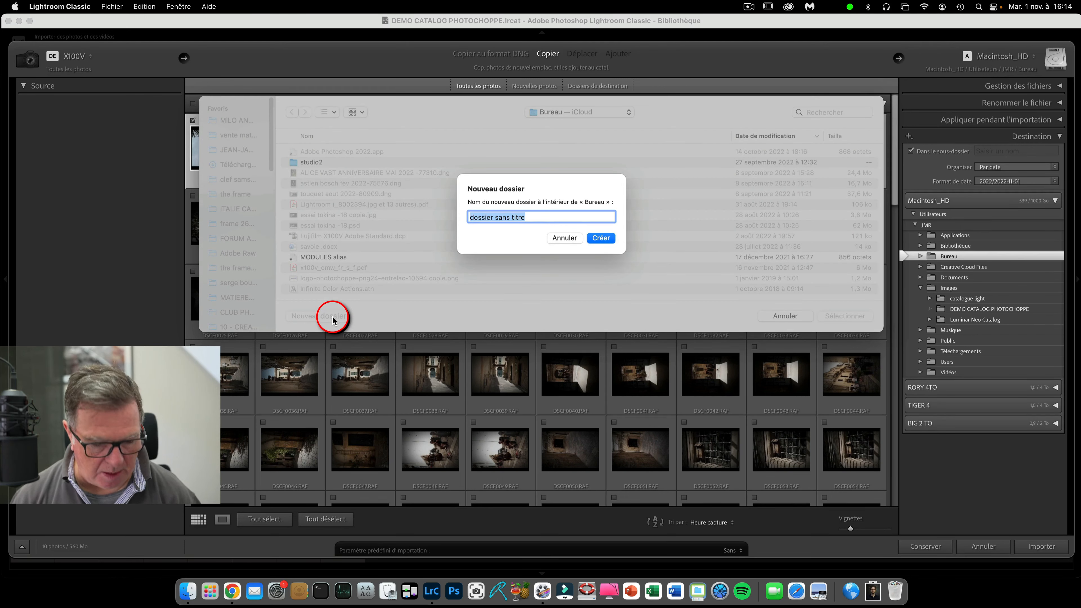
type("DEMO ")
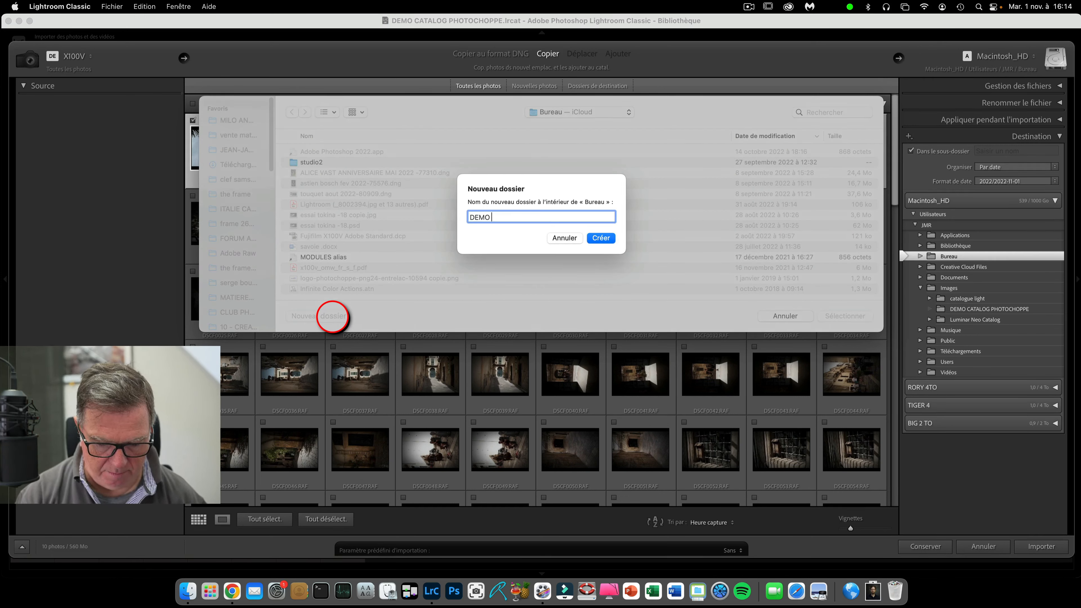
type("CATALOG")
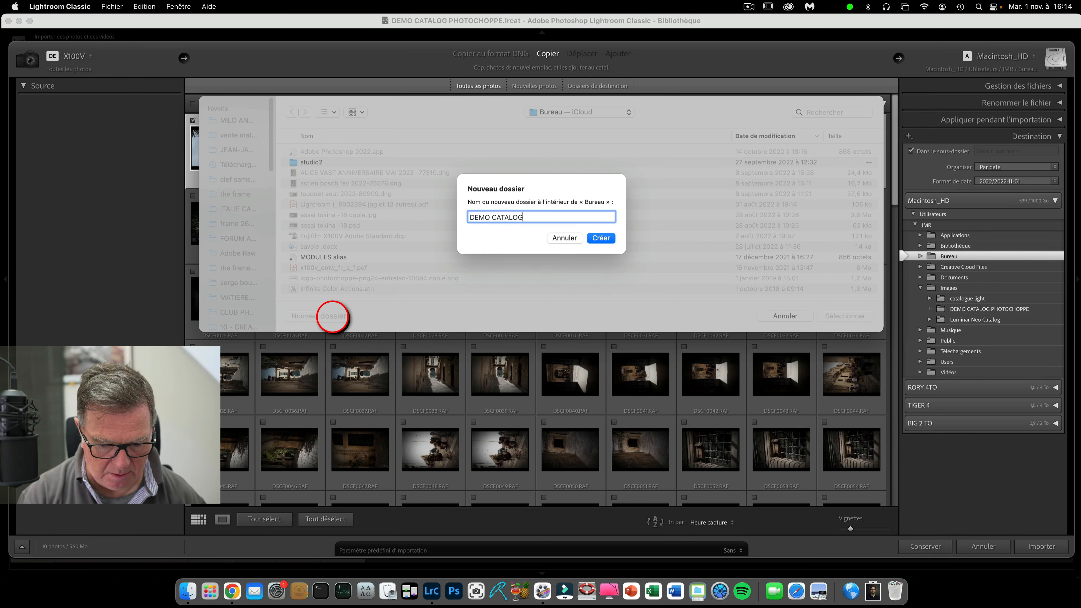
left_click(600, 237)
Choose the DEMO CATALOG folder as the import destination and import the checked camera photos
left_click(833, 315)
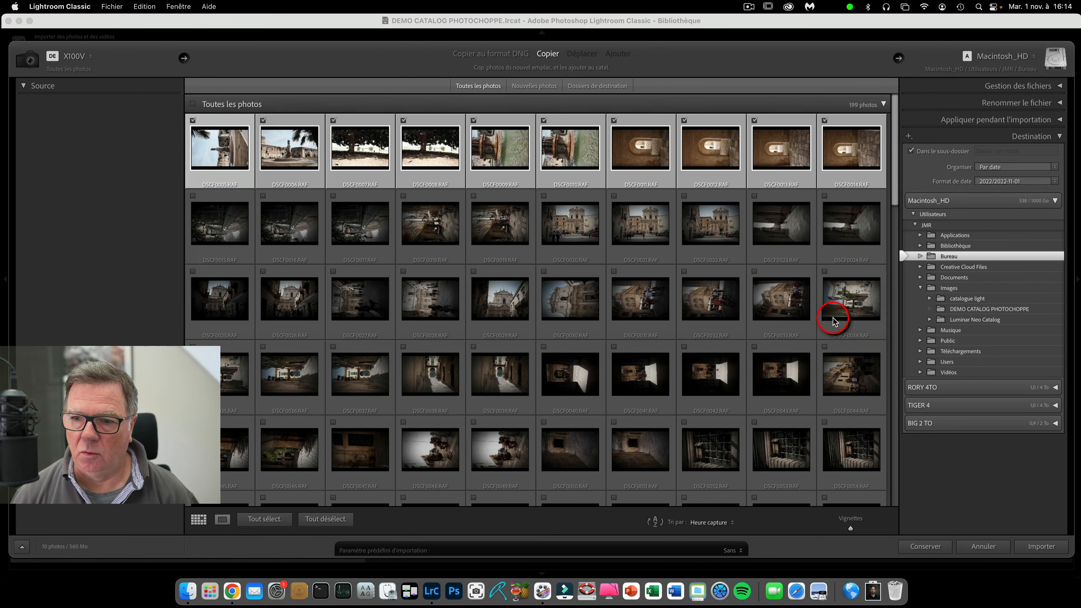
left_click(923, 246)
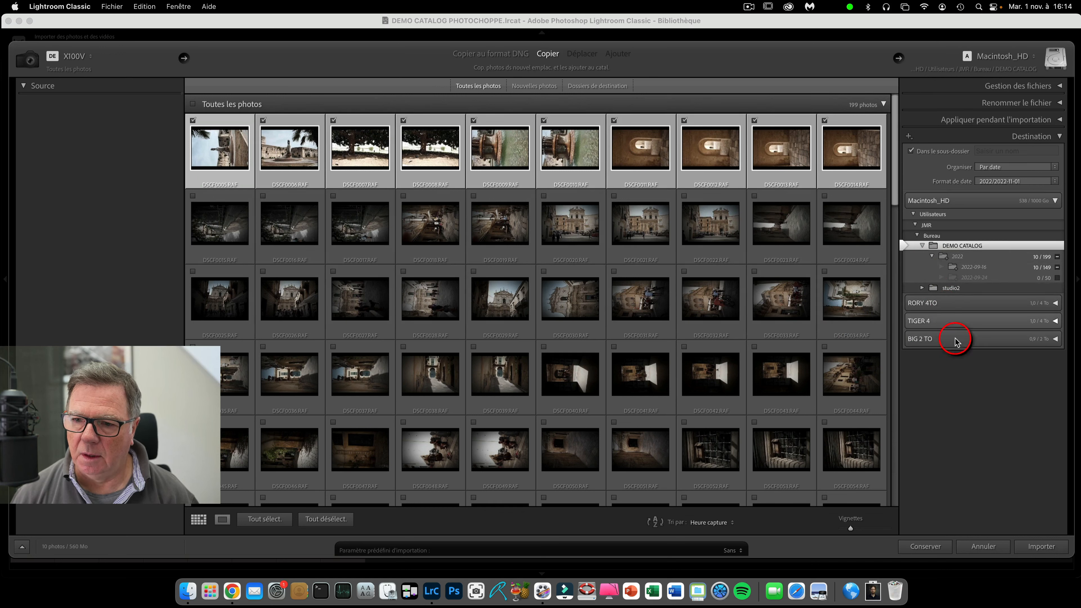
left_click(1043, 549)
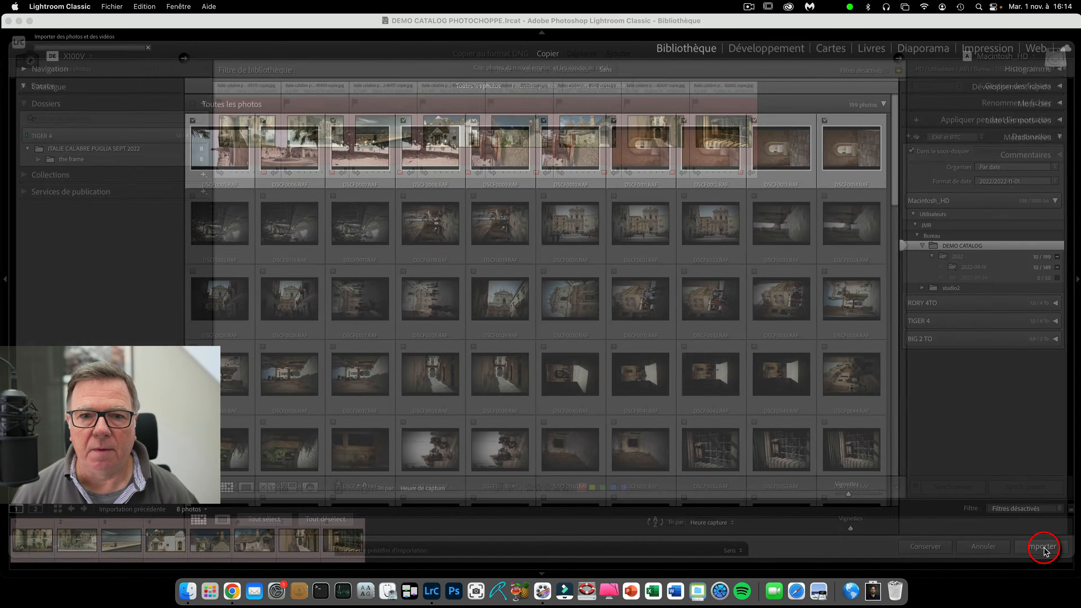